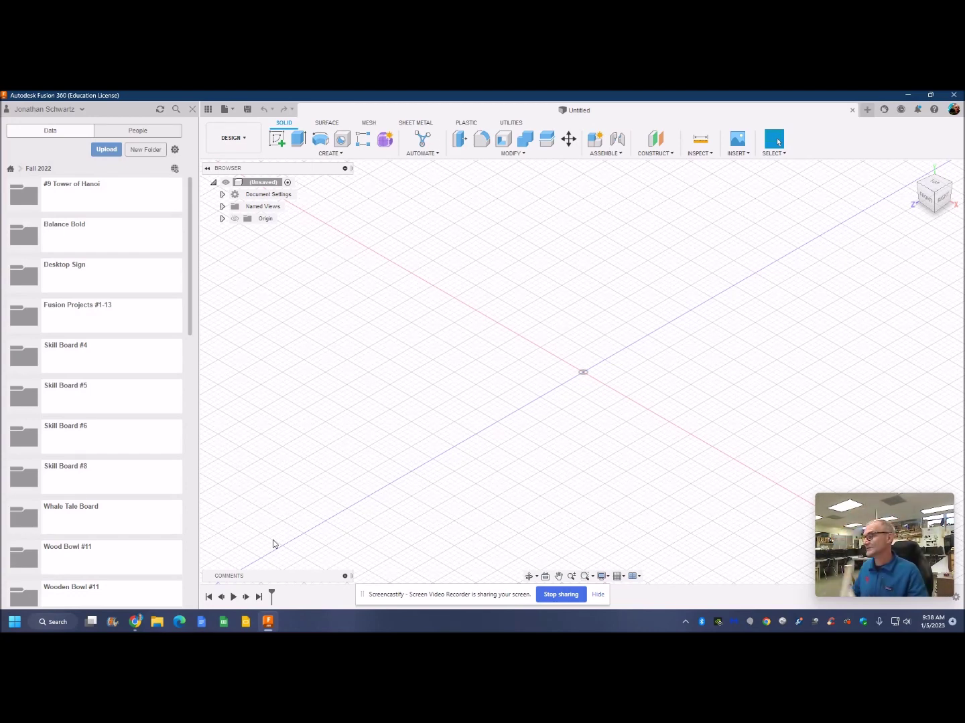
Check the document units, then start a new sketch on the front XY plane.
left_click(222, 195)
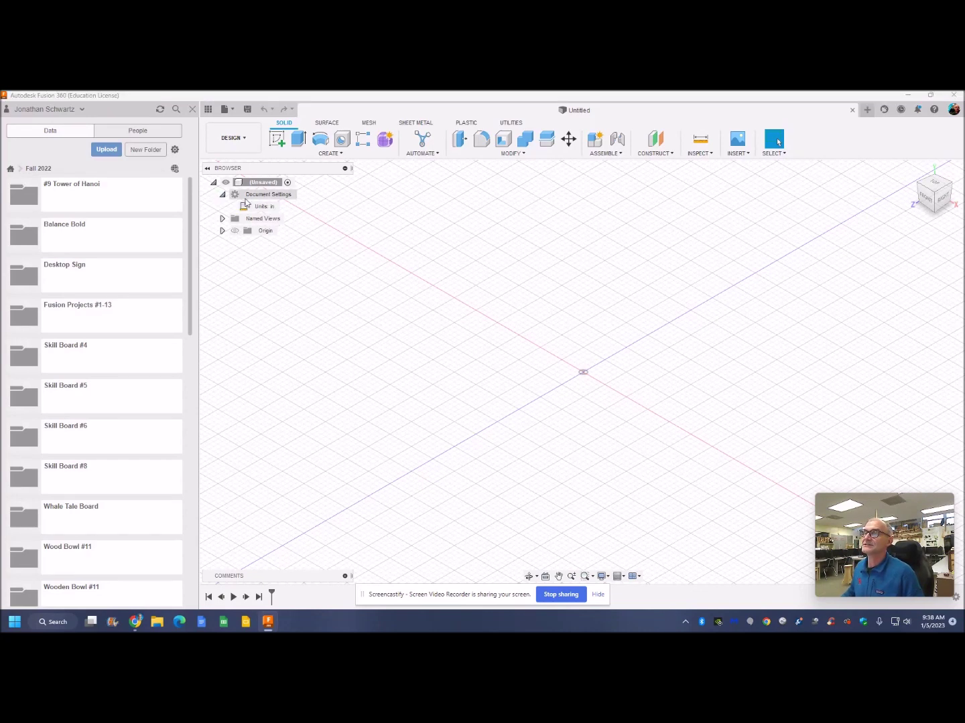
left_click(223, 195)
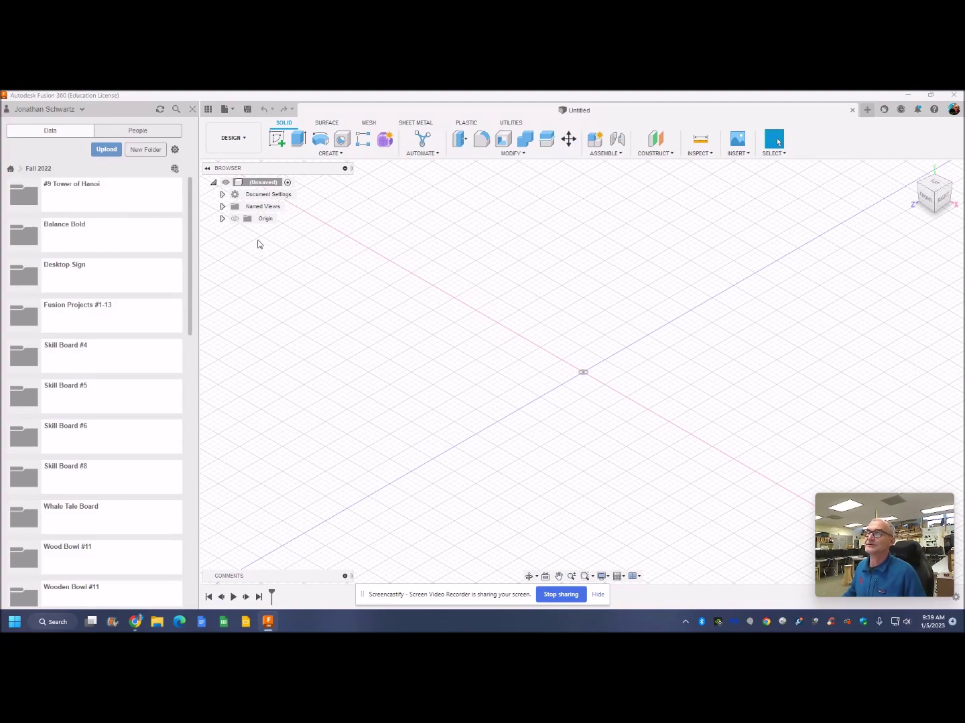
left_click(332, 155)
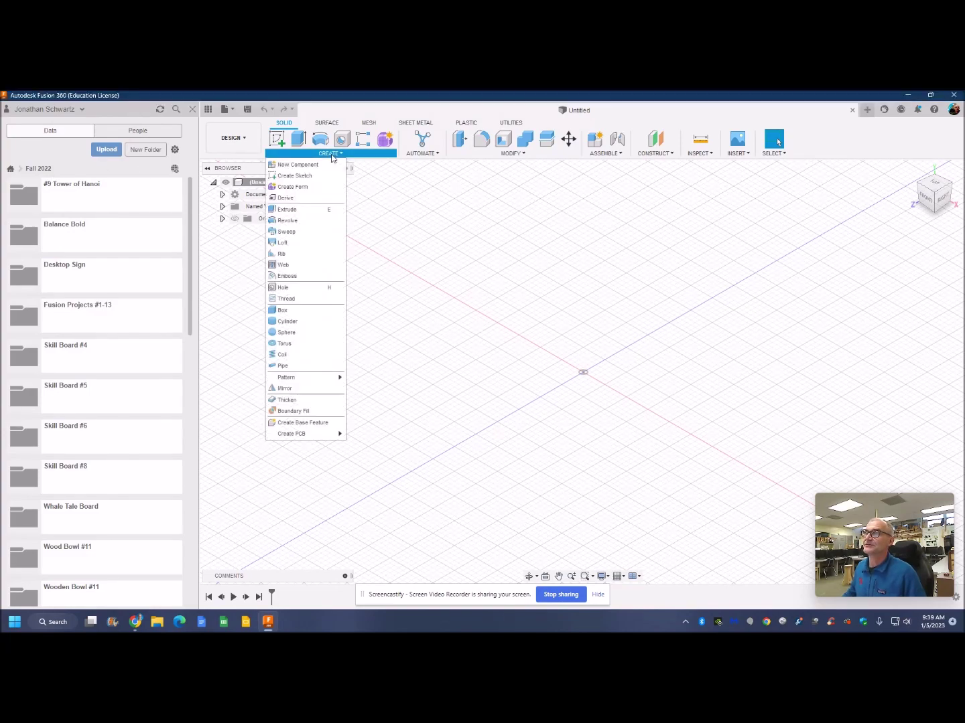
left_click(301, 177)
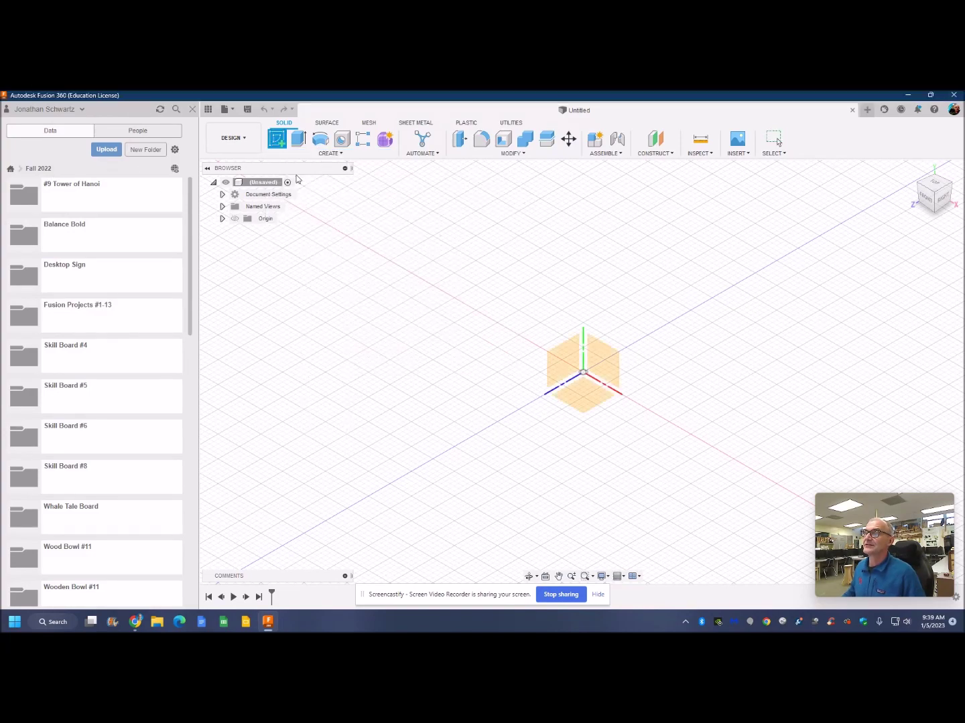
left_click(614, 364)
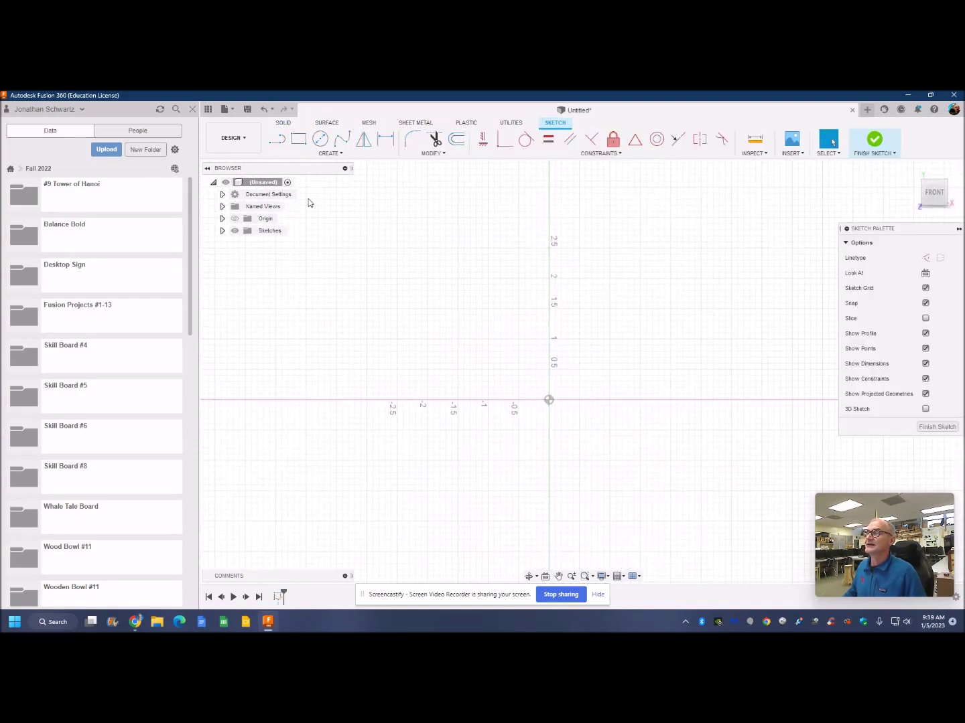
Draw the first 1×1-inch square with its corner at the origin.
left_click(299, 142)
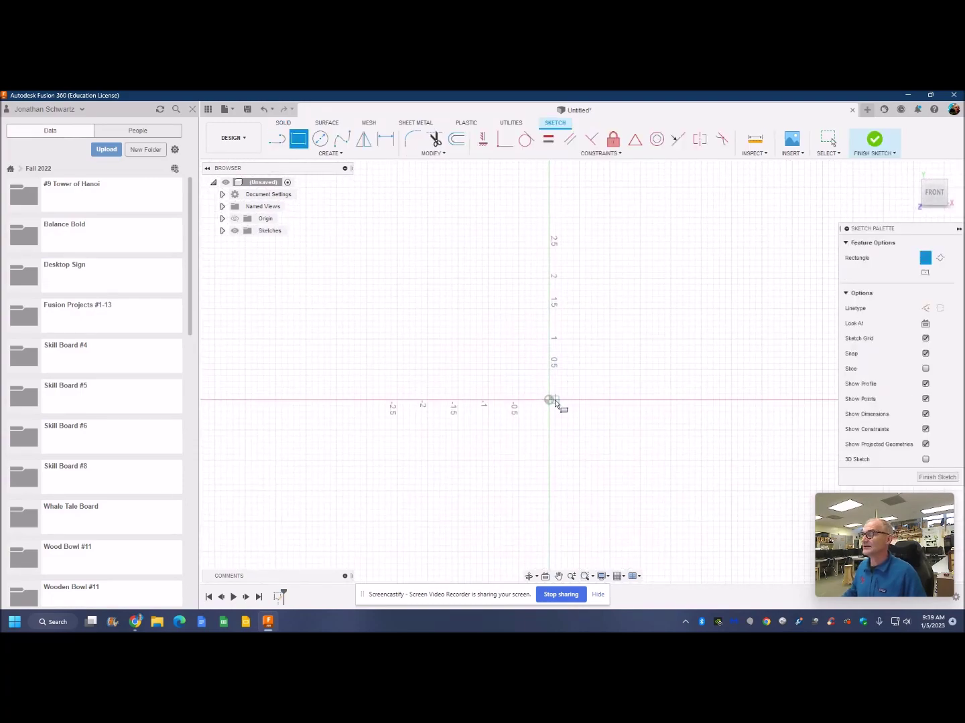
left_click(549, 399)
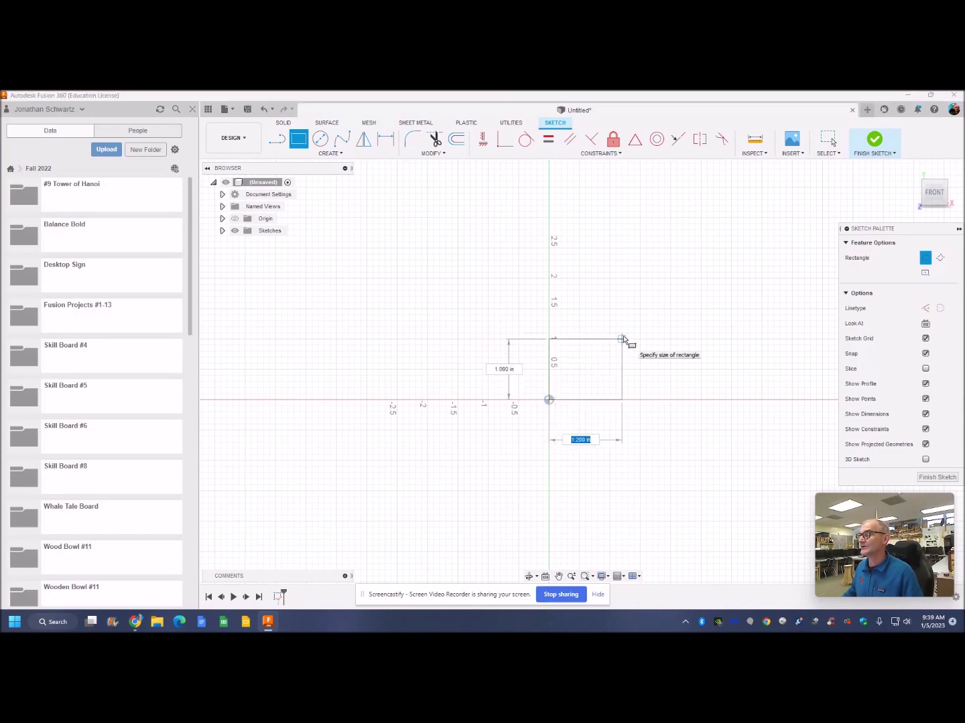
type("1")
key("Tab")
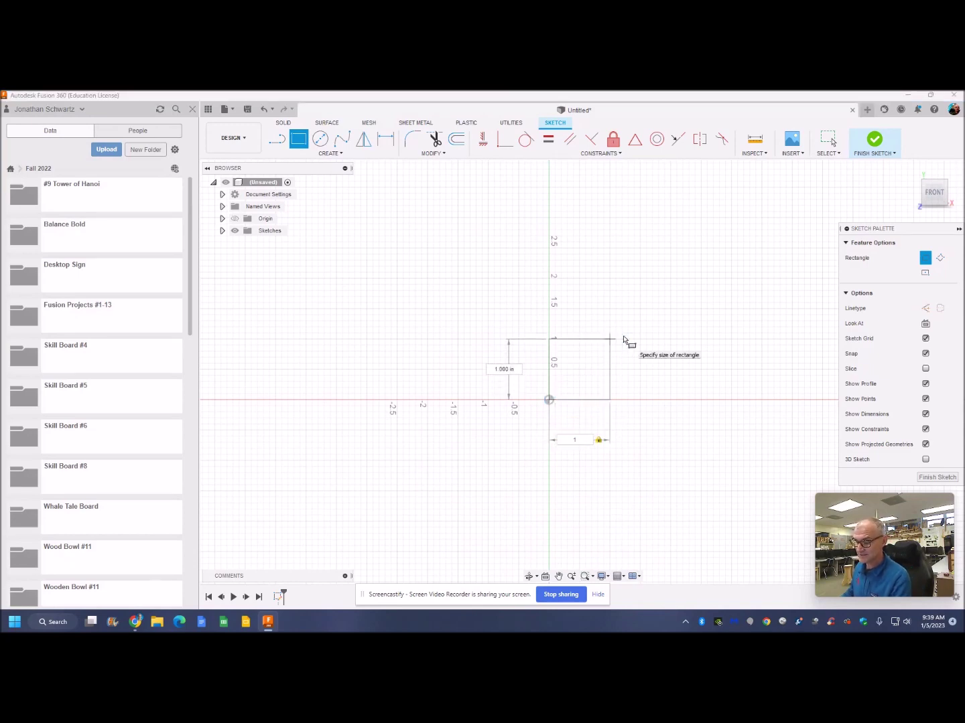
type("1")
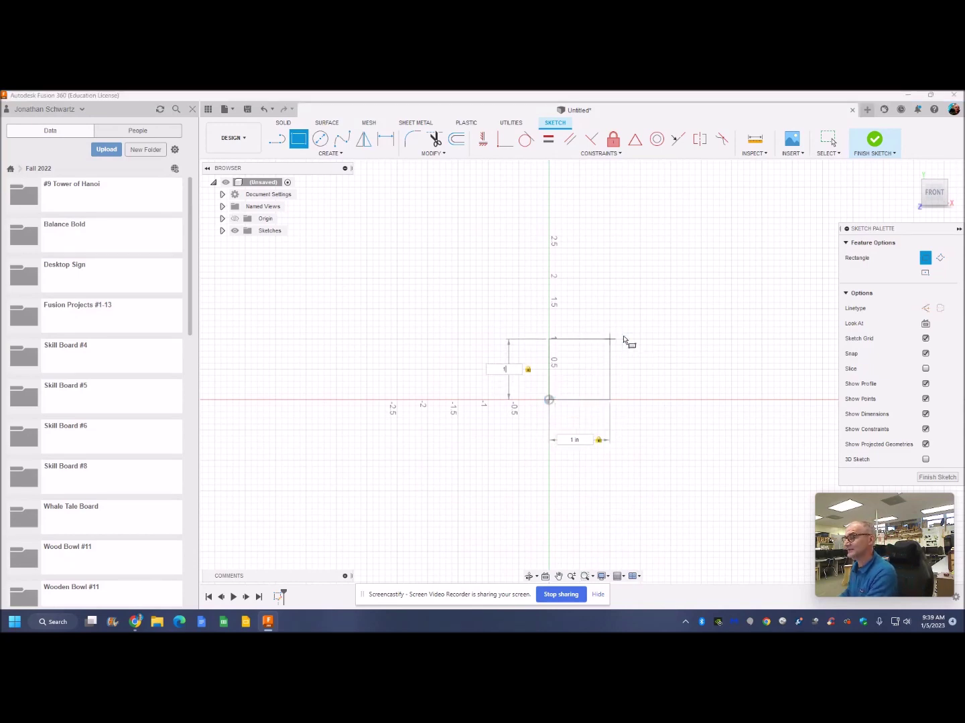
key("Return")
key("Escape")
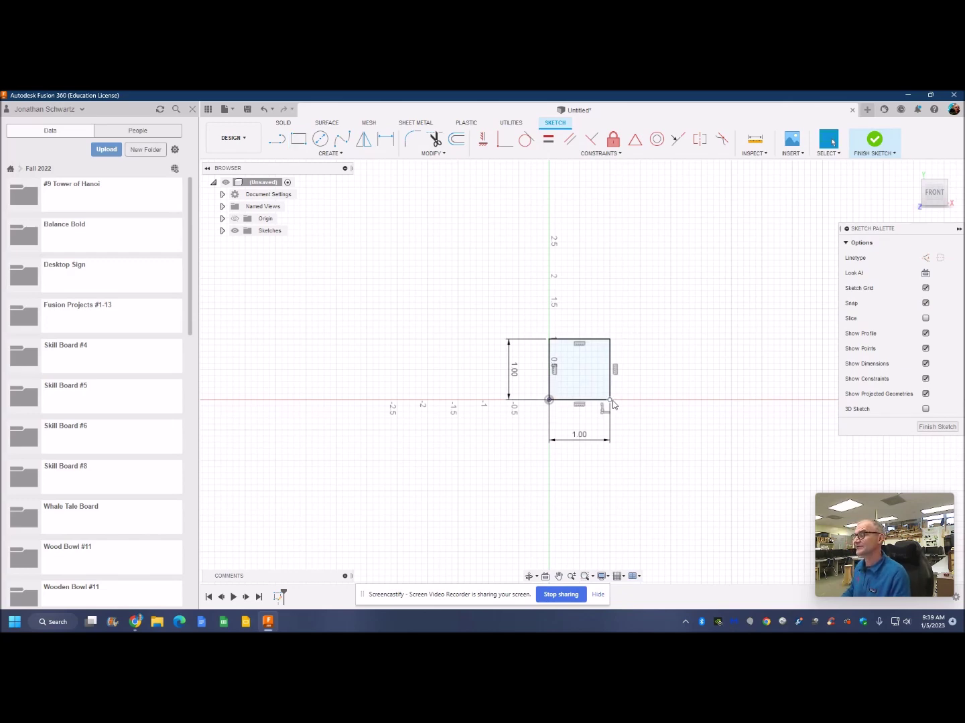
Add a second 1×1-inch square to the right of the first.
left_click(298, 140)
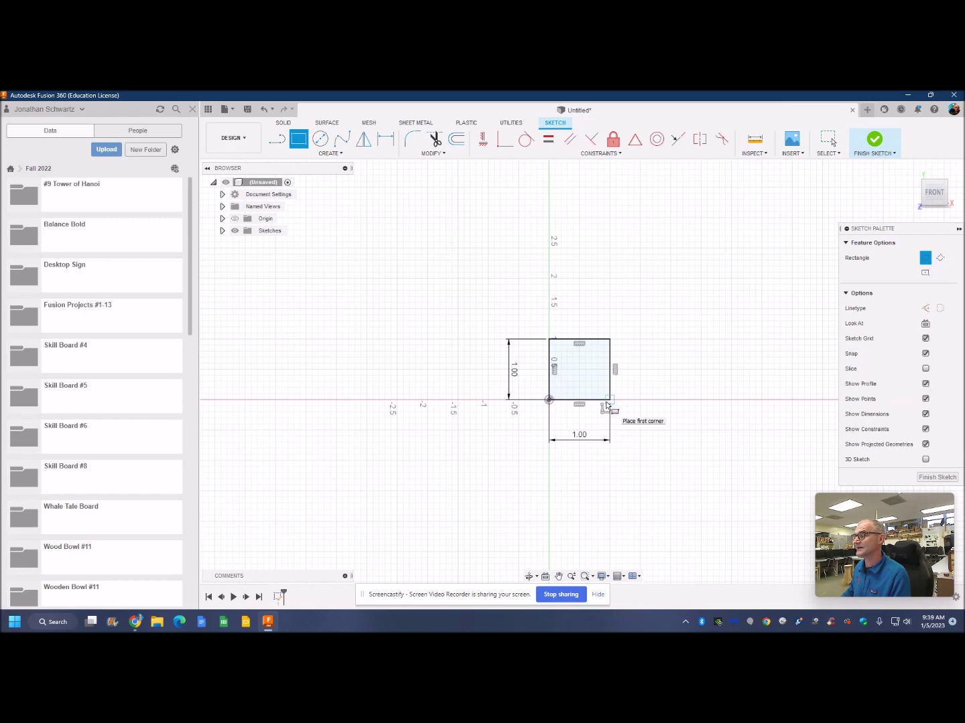
left_click(610, 400)
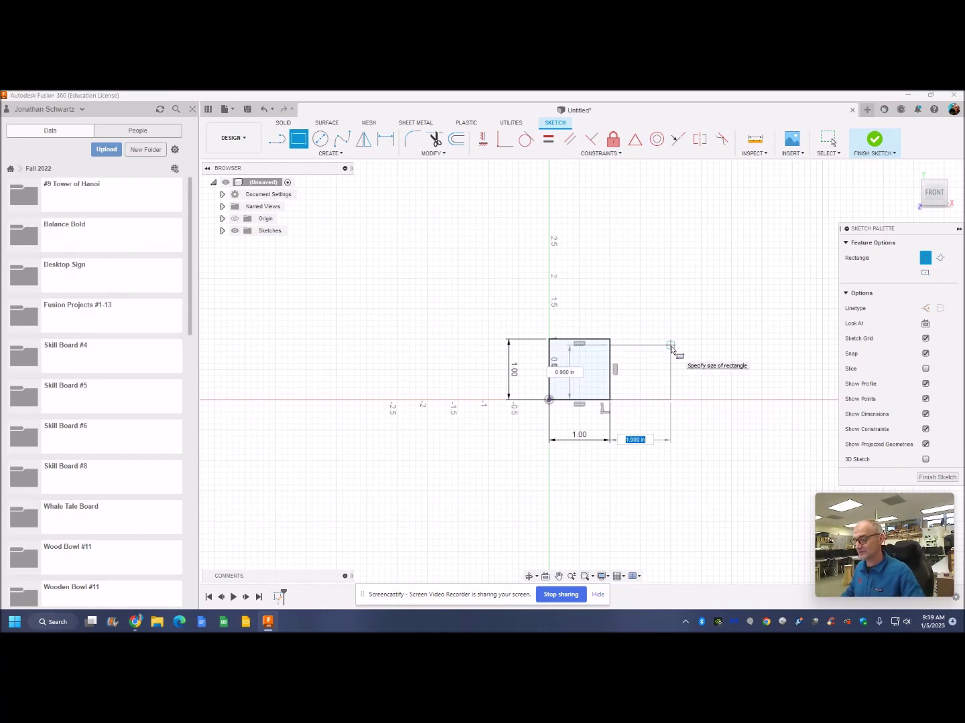
type("1")
key("Tab")
type("1")
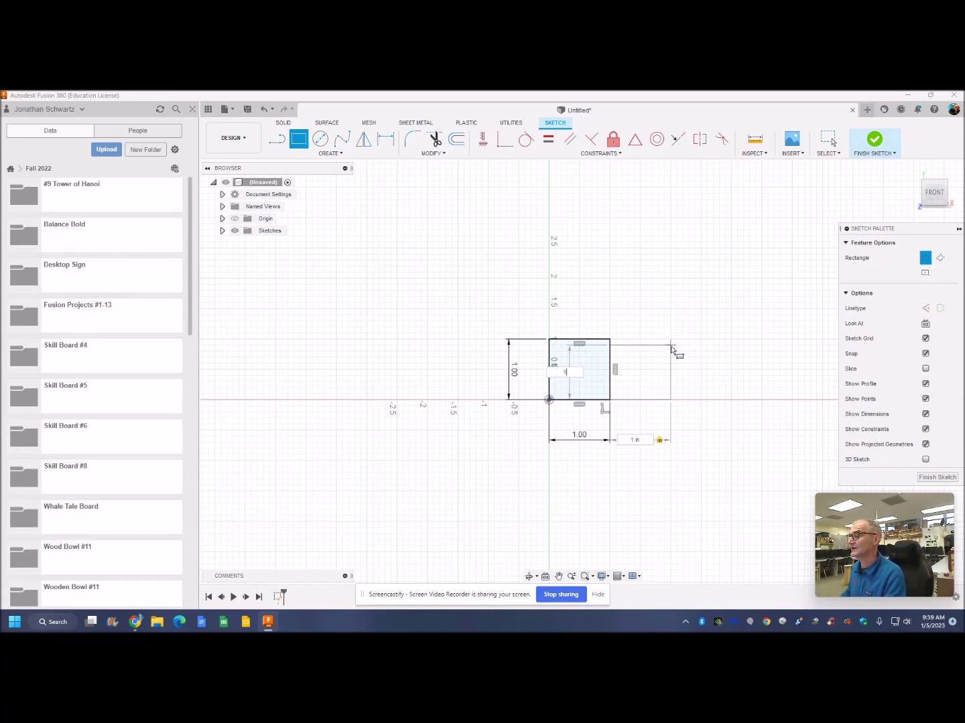
key("Tab")
key("Return")
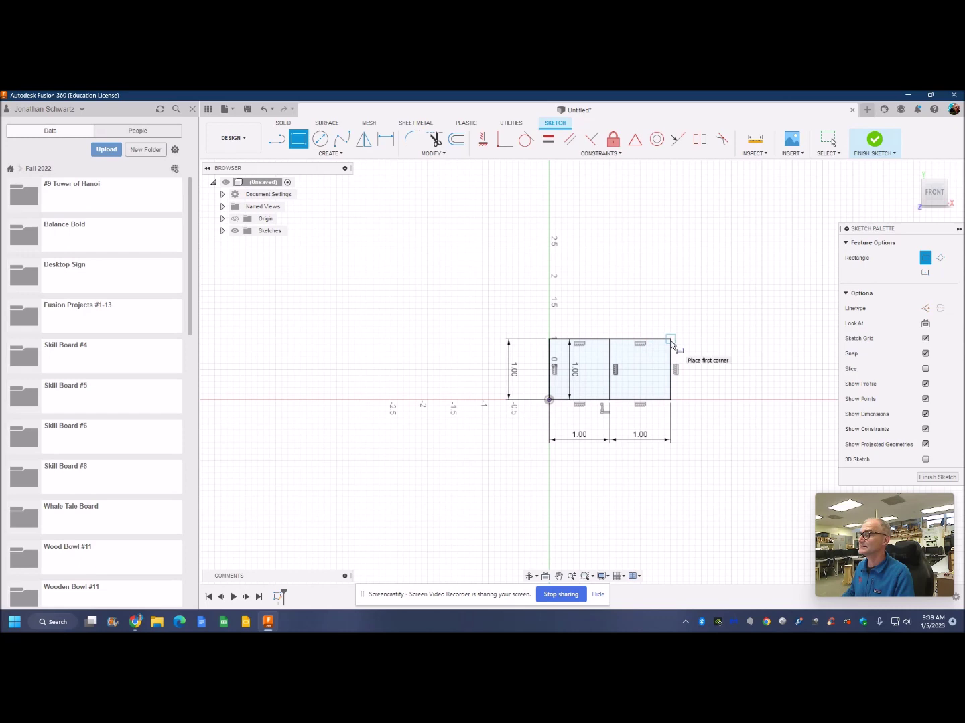
Add a 2-inch square above and a 3-inch square on the left.
left_click(671, 341)
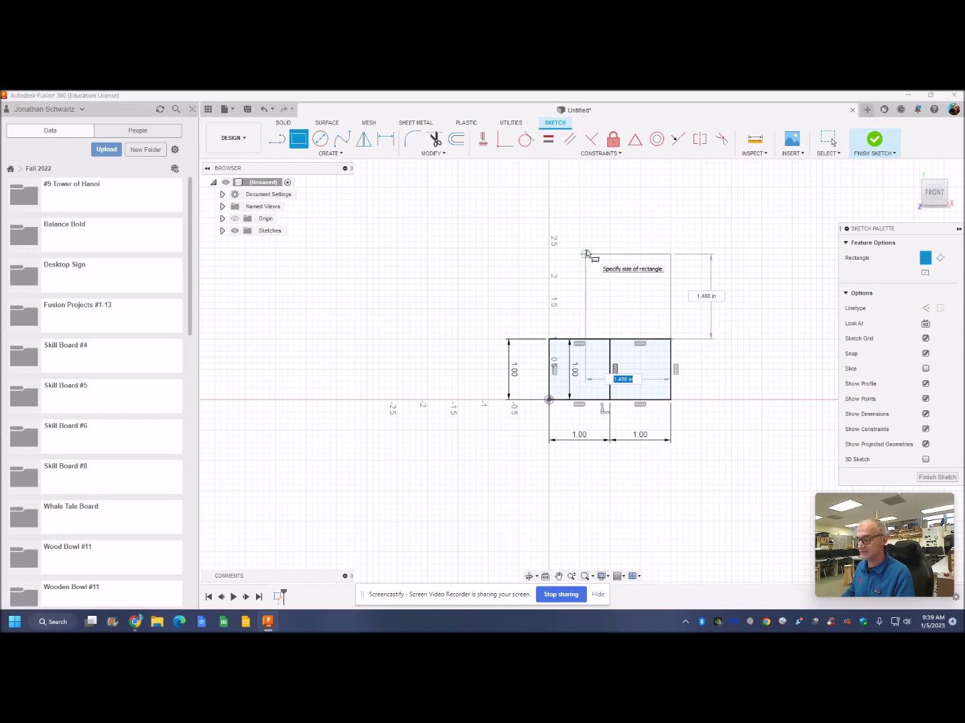
type("2")
key("Tab")
type("2")
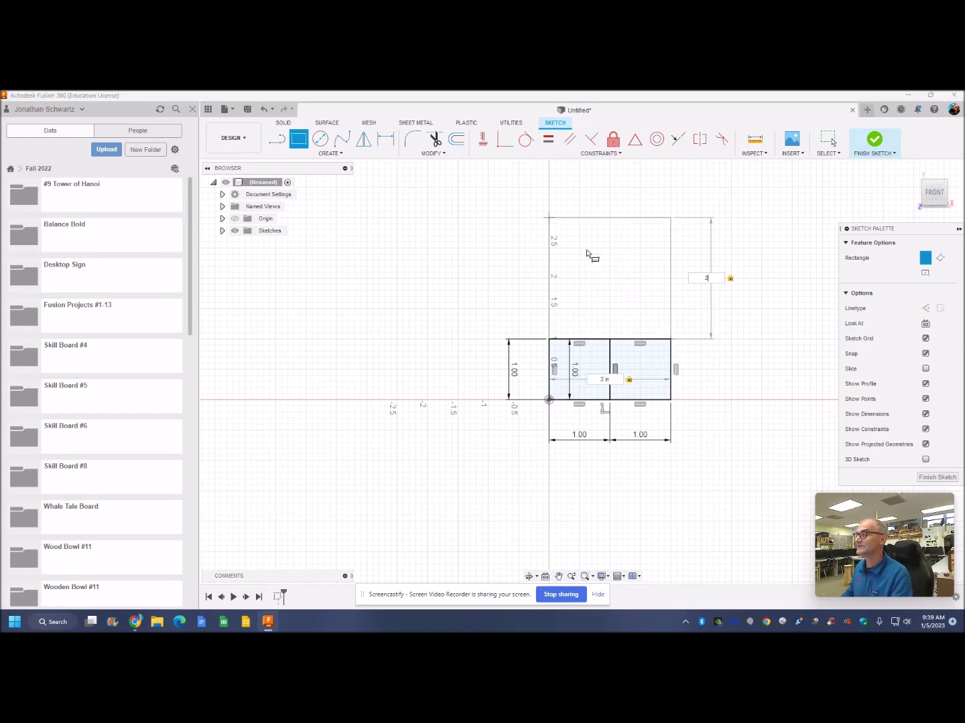
key("Return")
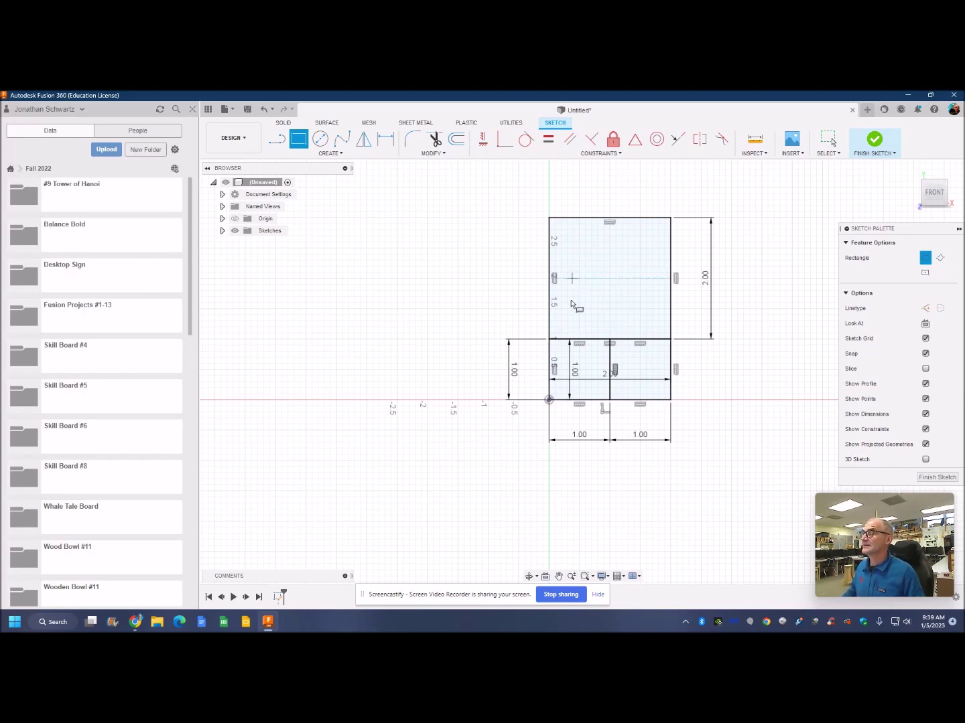
left_click(549, 399)
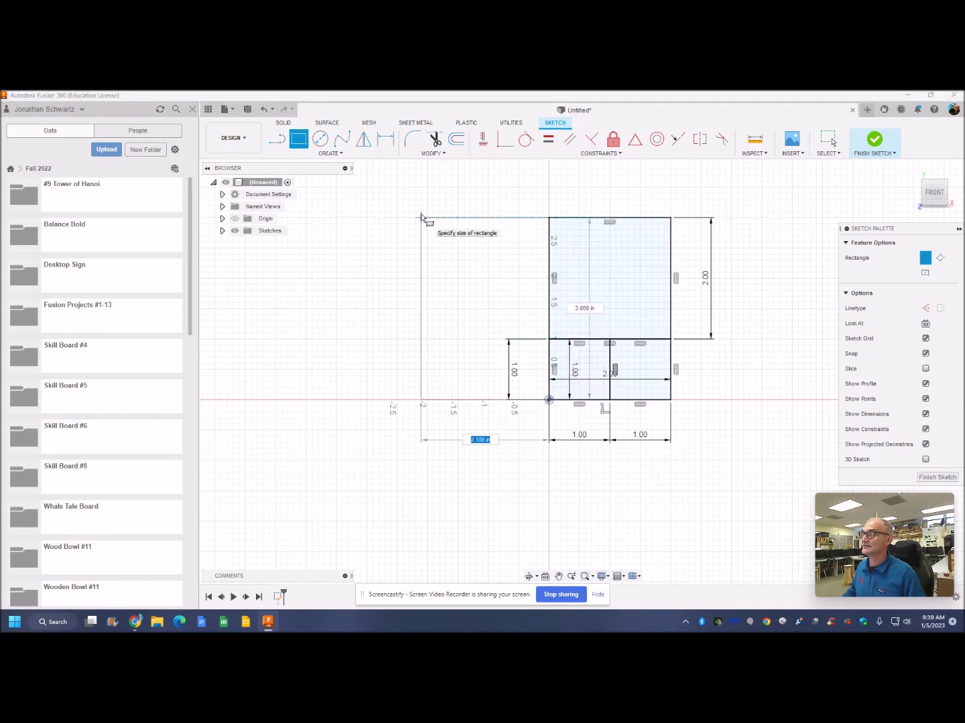
type("3")
key("Tab")
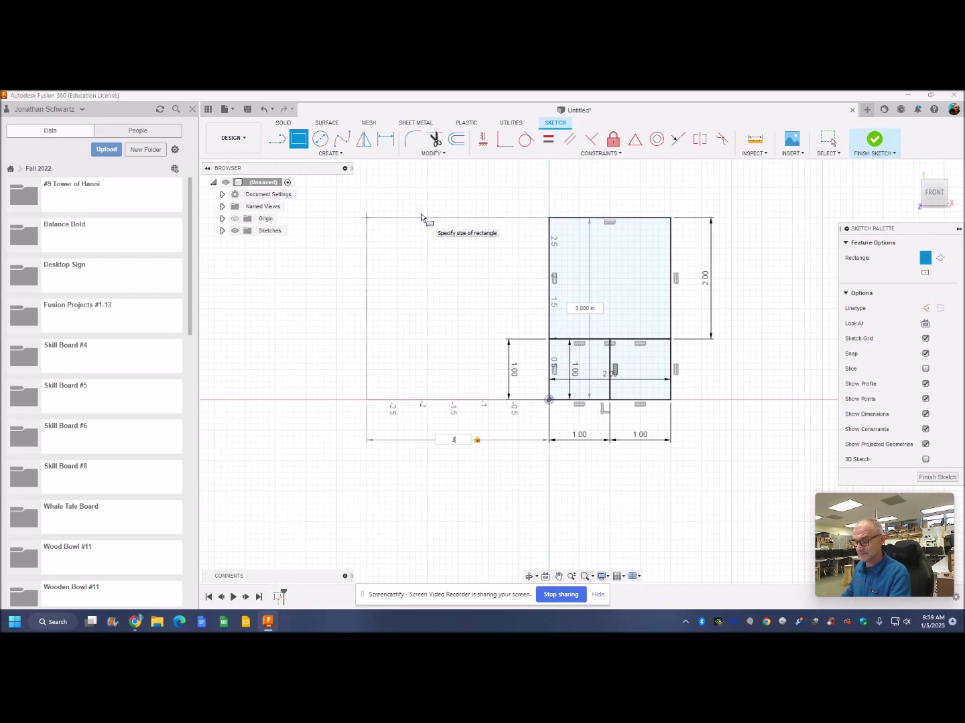
type("3")
key("Return")
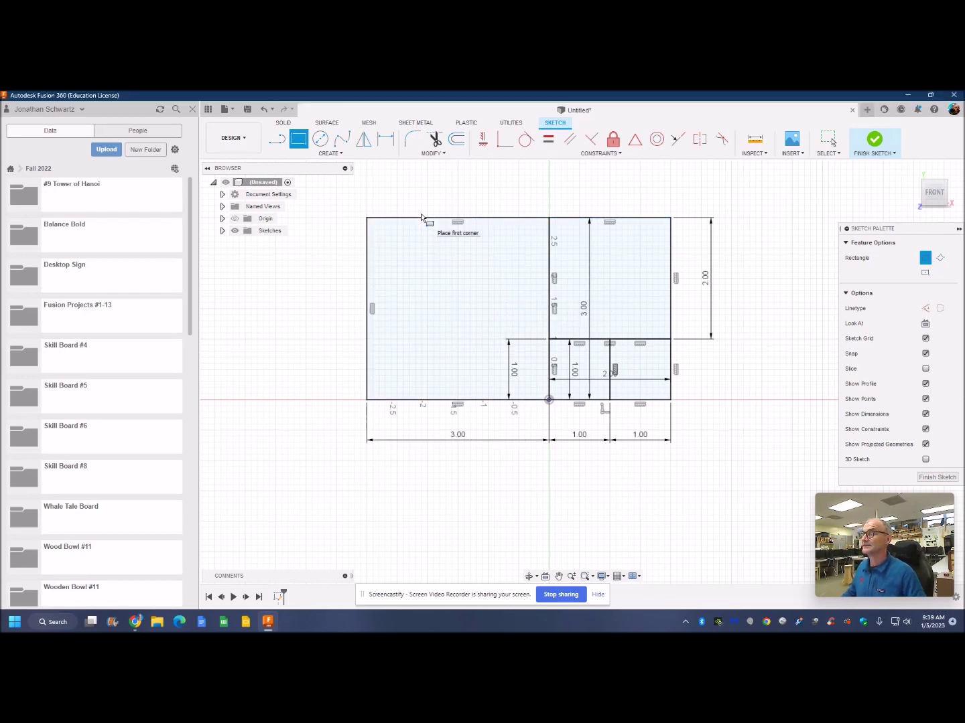
scroll(497, 419, "up", 1)
scroll(495, 419, "down", 4)
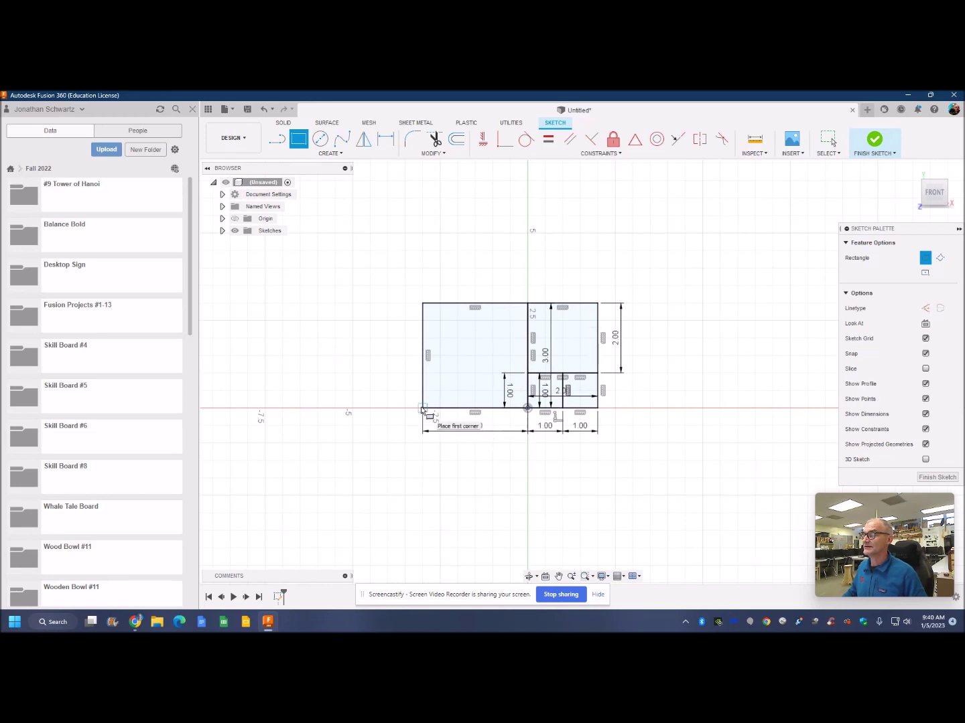
Add a 5-inch square below, an 8-inch square right, and a 13-inch square on top.
left_click(422, 409)
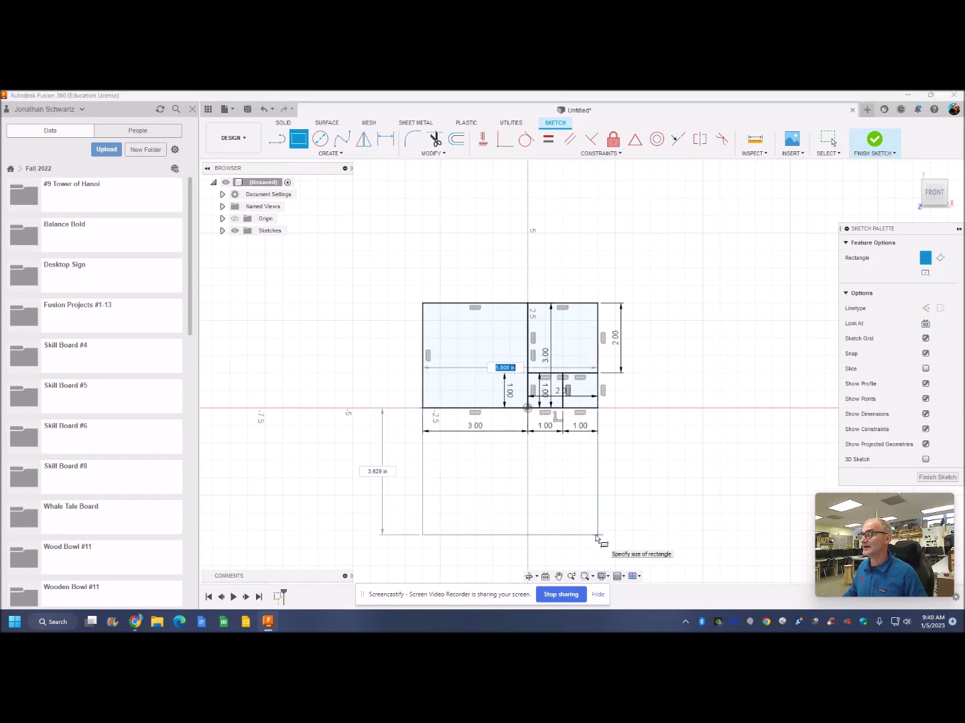
type("5")
key("Tab")
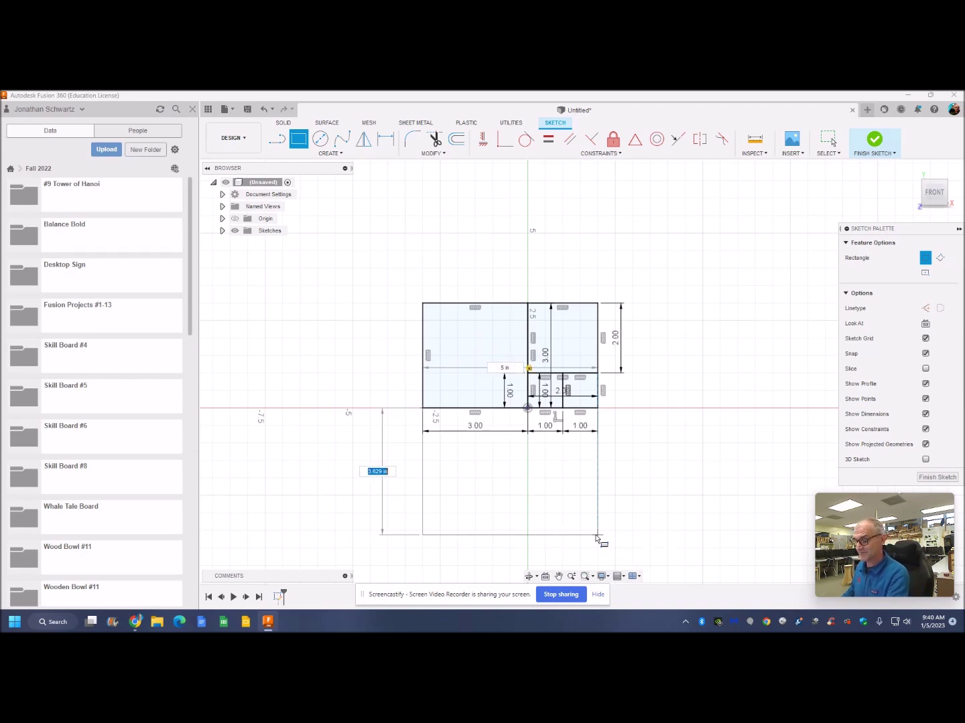
type("5")
key("Return")
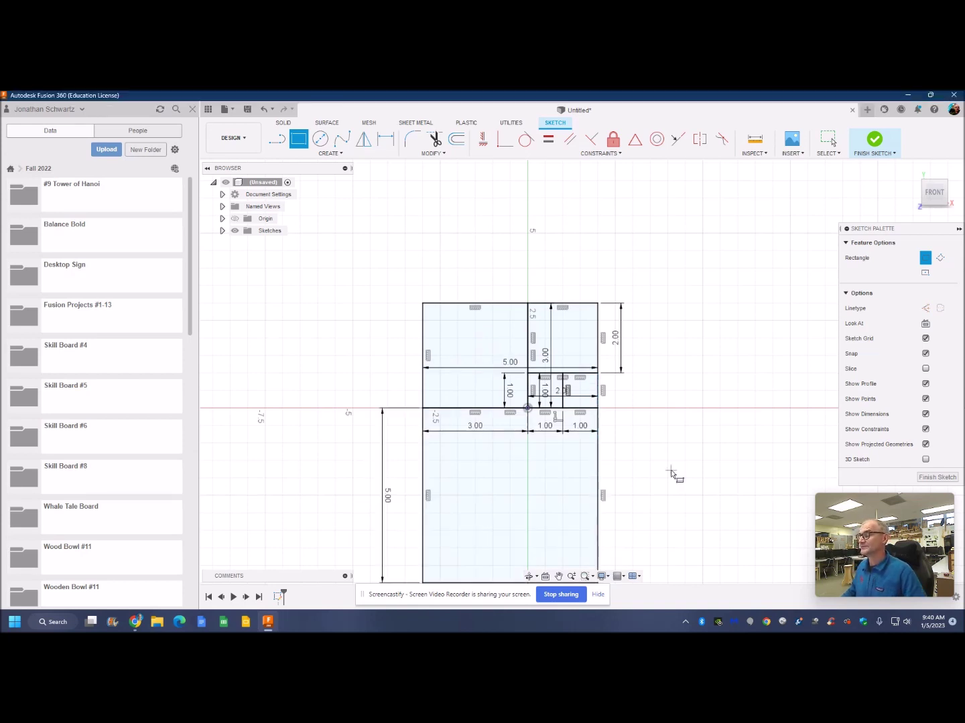
scroll(654, 525, "down", 2)
left_click(565, 498)
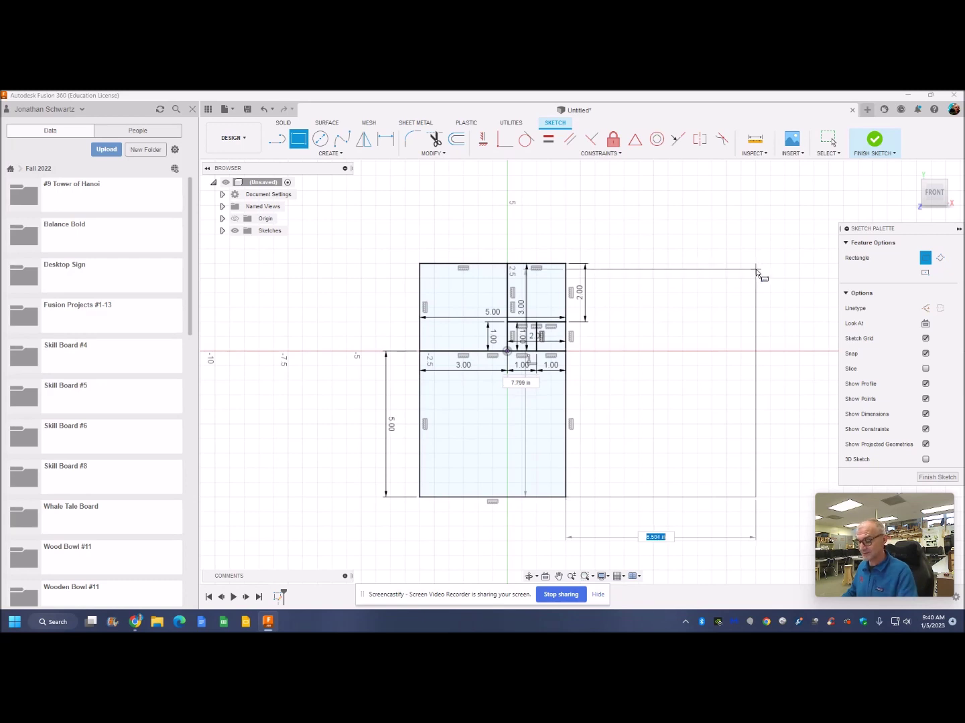
type("8")
key("Return")
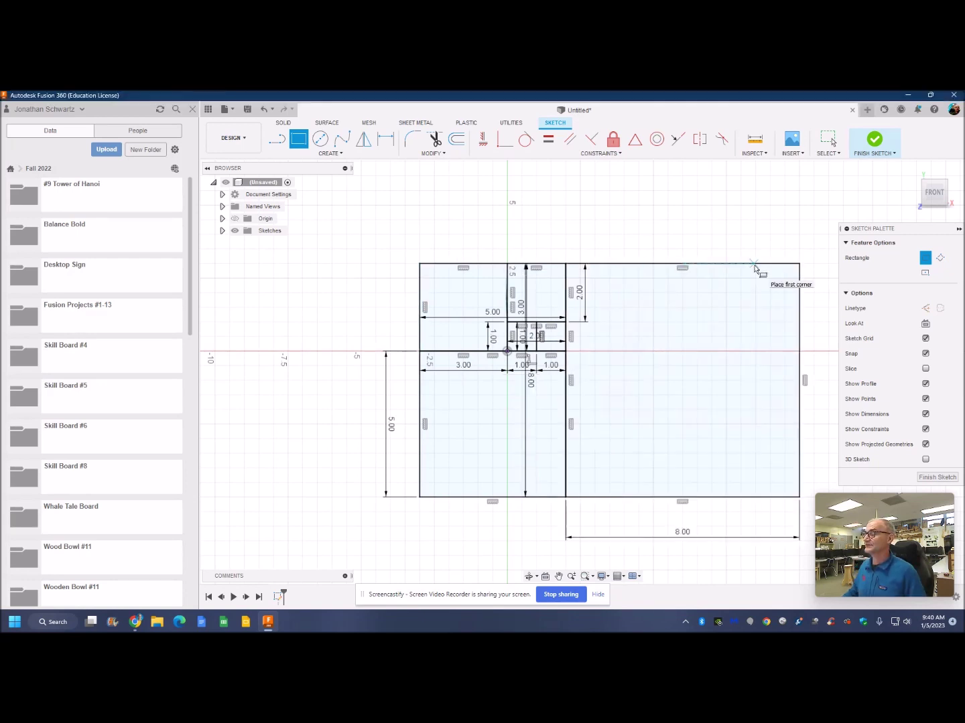
left_click(420, 264)
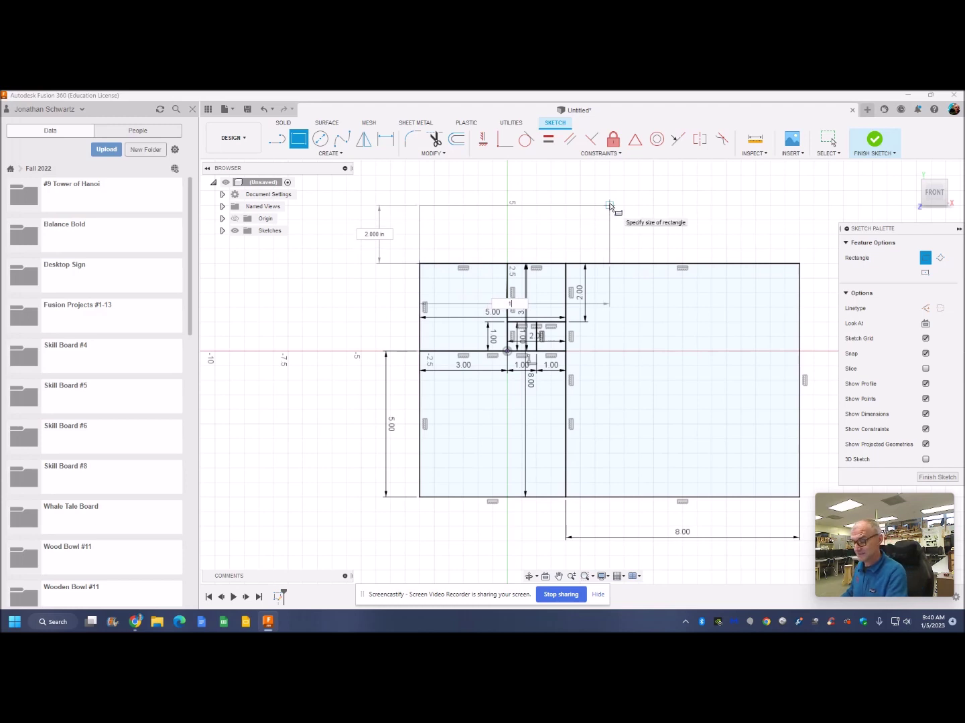
type("3")
key("Tab")
type("13")
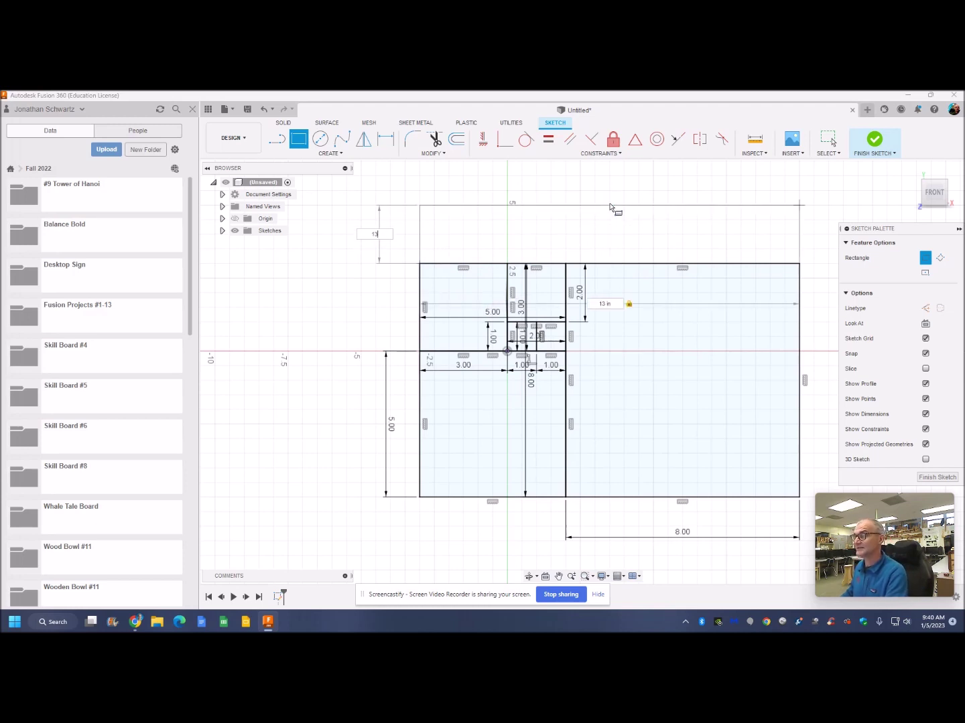
key("Return")
scroll(644, 337, "up", 1)
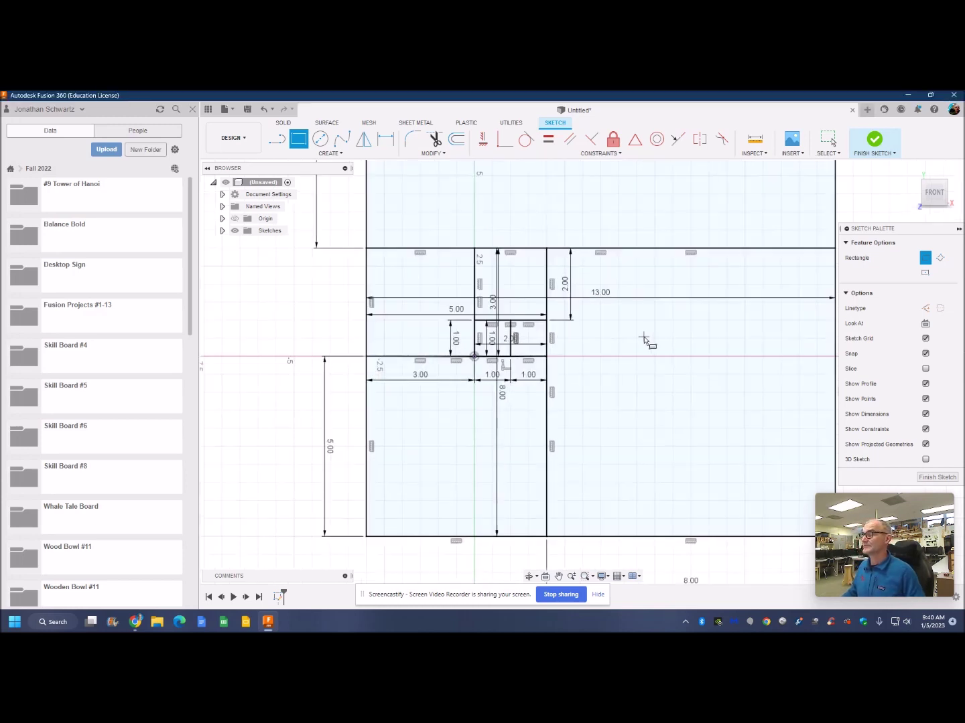
scroll(645, 337, "down", 2)
scroll(672, 371, "down", 1)
scroll(671, 370, "down", 1)
scroll(668, 363, "down", 1)
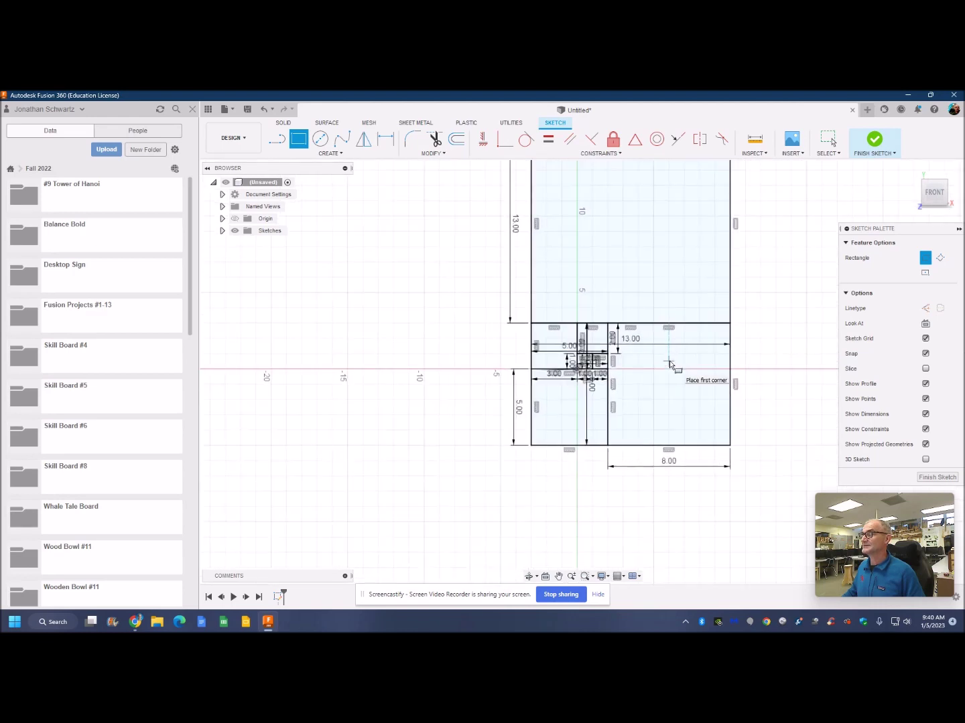
scroll(668, 360, "down", 1)
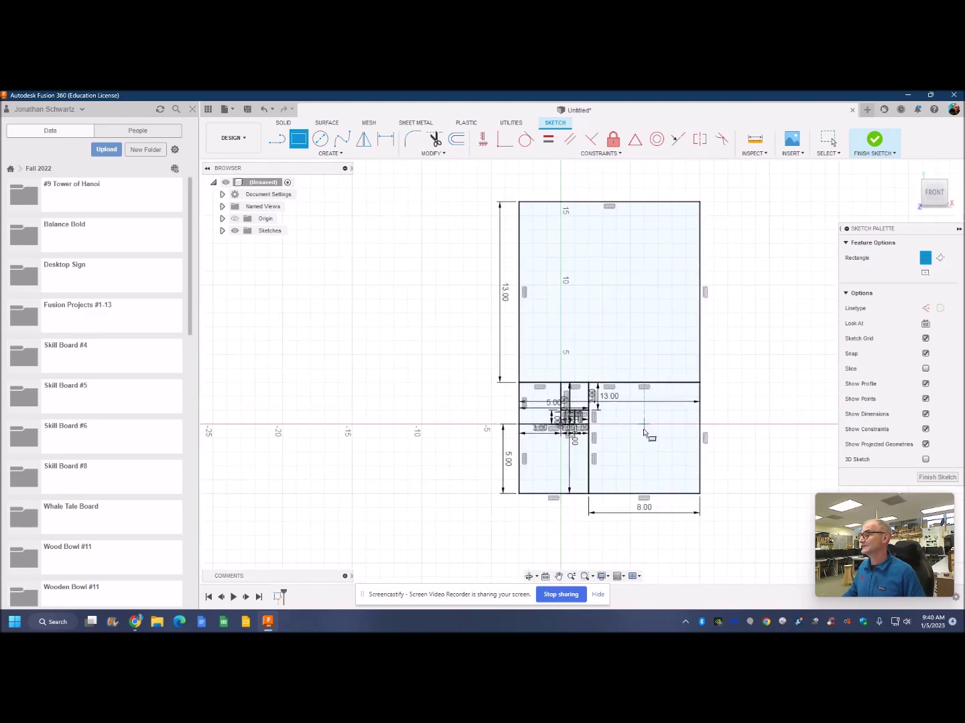
Hide the sketch dimensions and constraint symbols in the Sketch Palette.
left_click(926, 415)
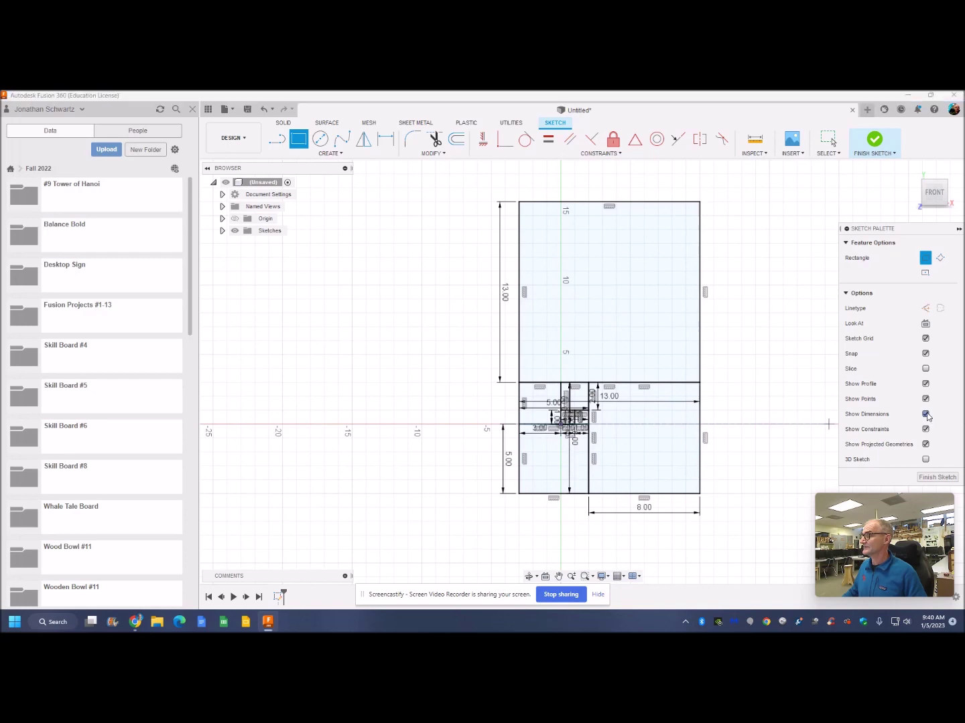
left_click(927, 430)
key("Escape")
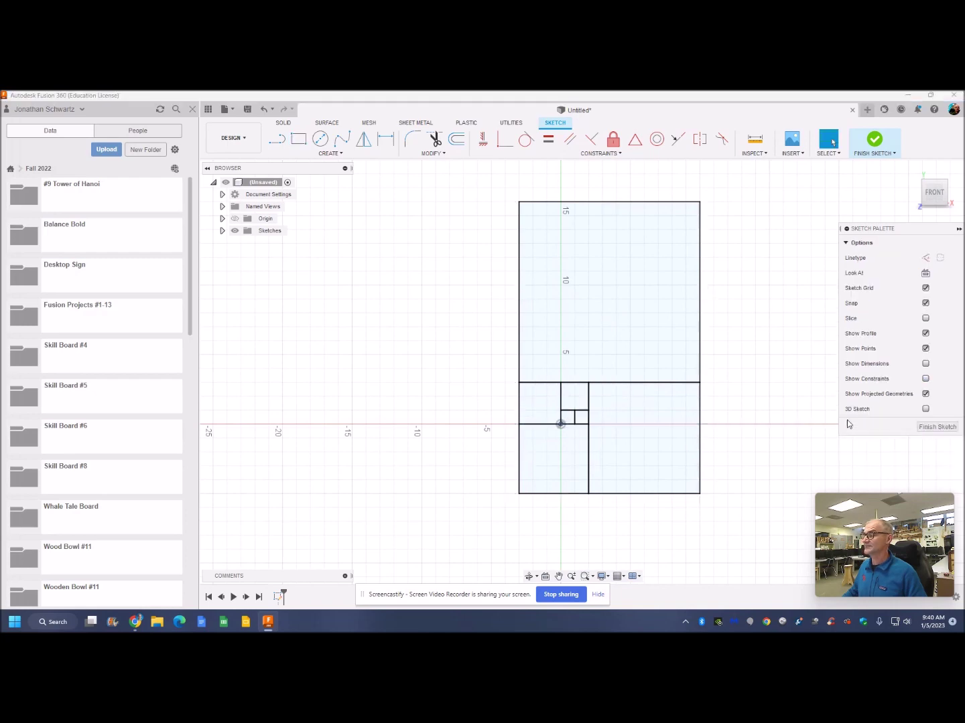
Draw a 21×21-inch square from the layout's bottom-left corner.
left_click(298, 140)
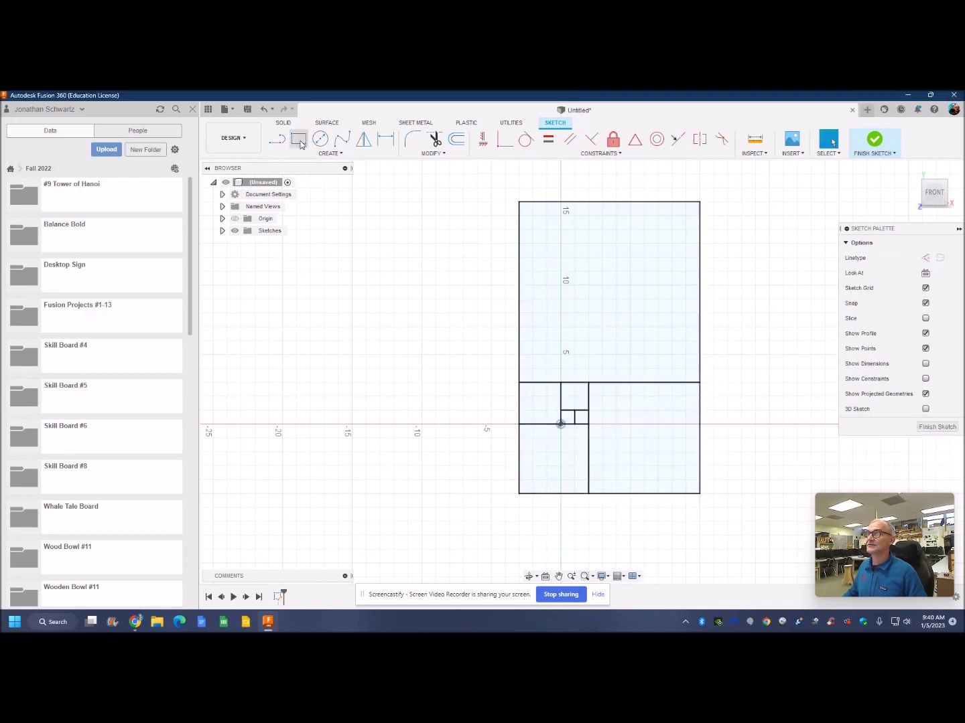
left_click(520, 494)
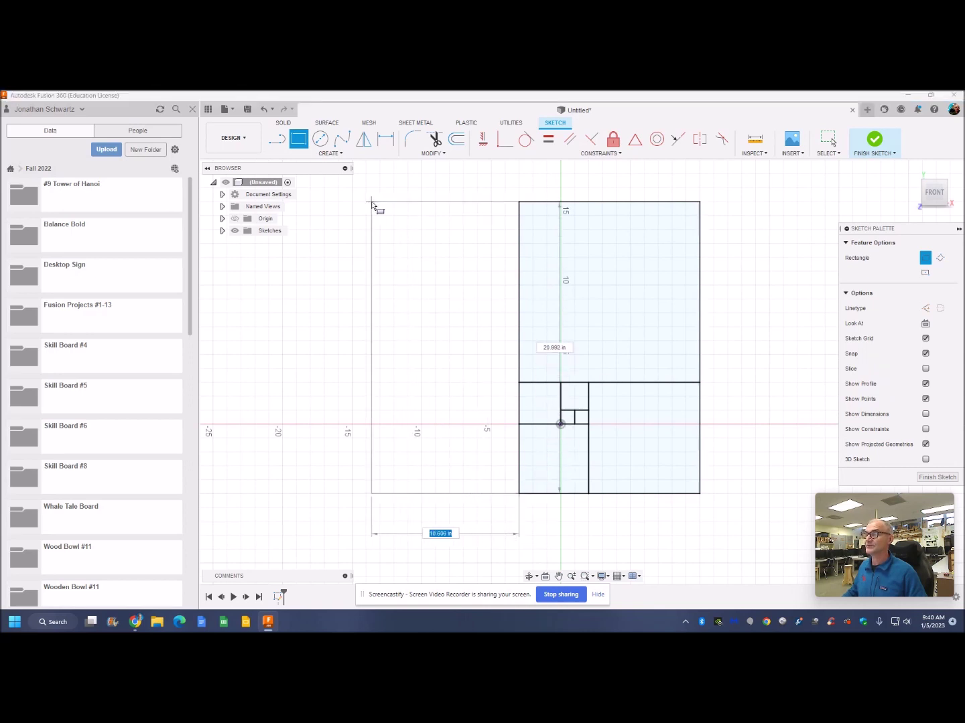
type("21")
key("Tab")
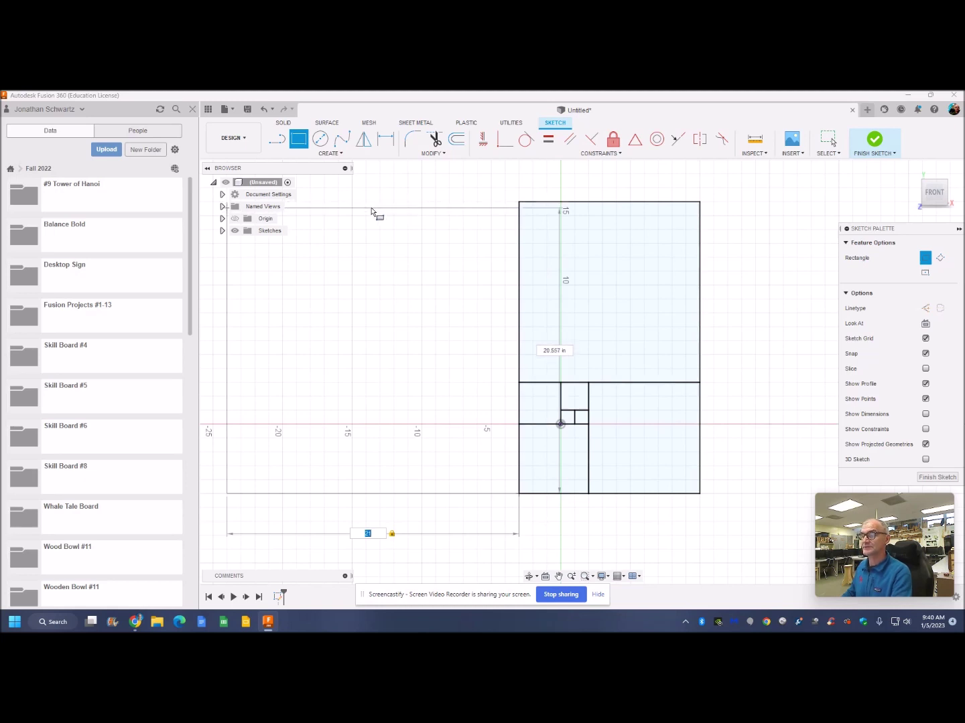
type("21")
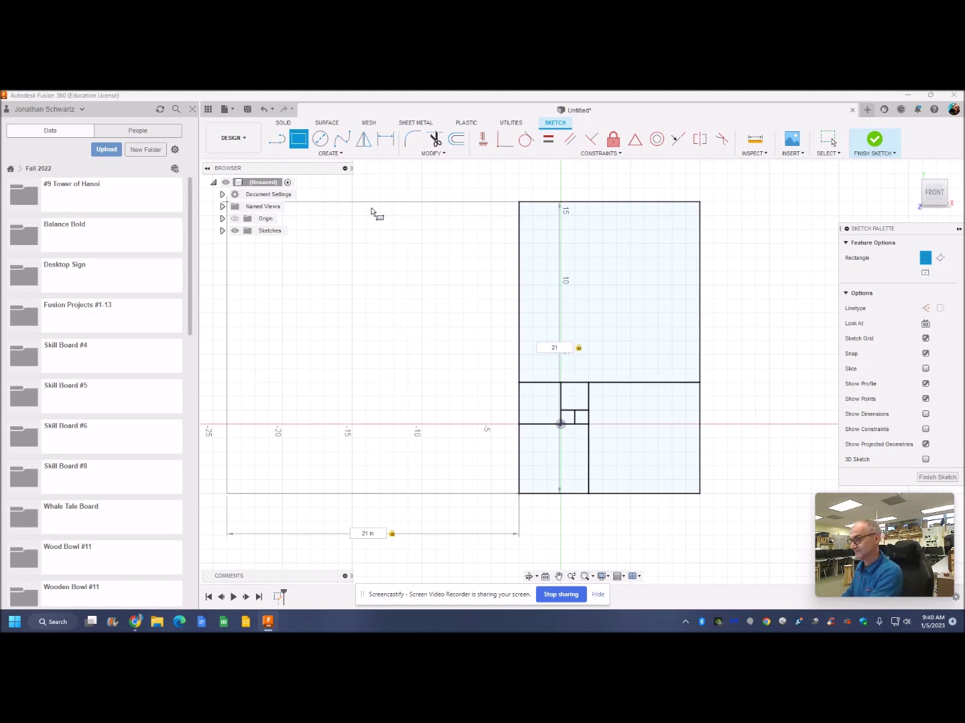
key("Return")
key("Escape")
scroll(400, 306, "up", 1)
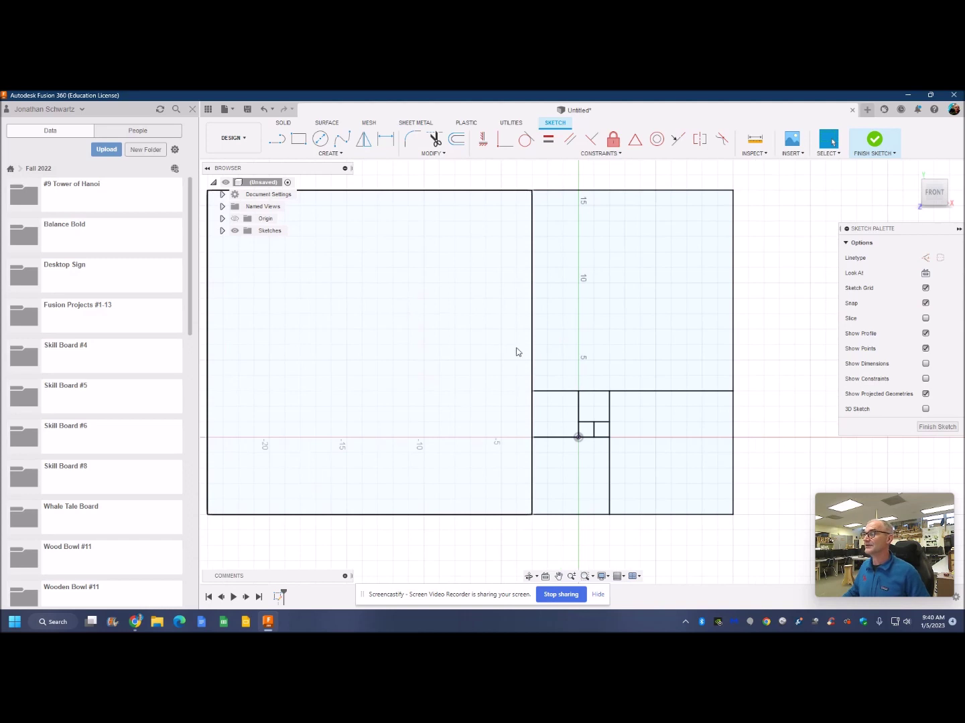
scroll(516, 339, "down", 3)
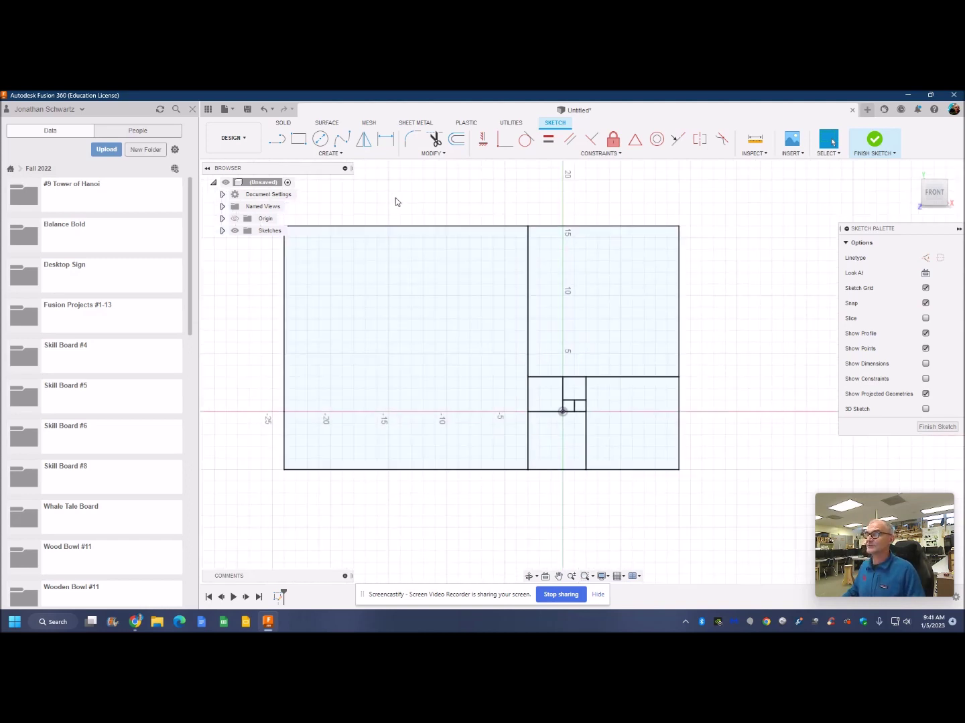
scroll(401, 285, "up", 1)
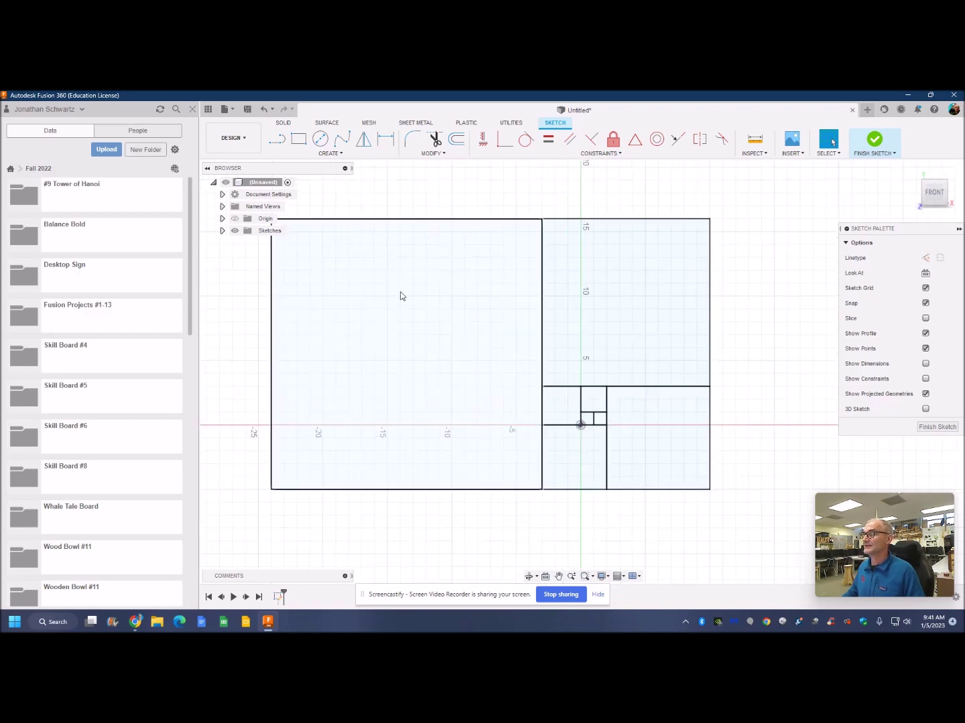
scroll(400, 294, "down", 1)
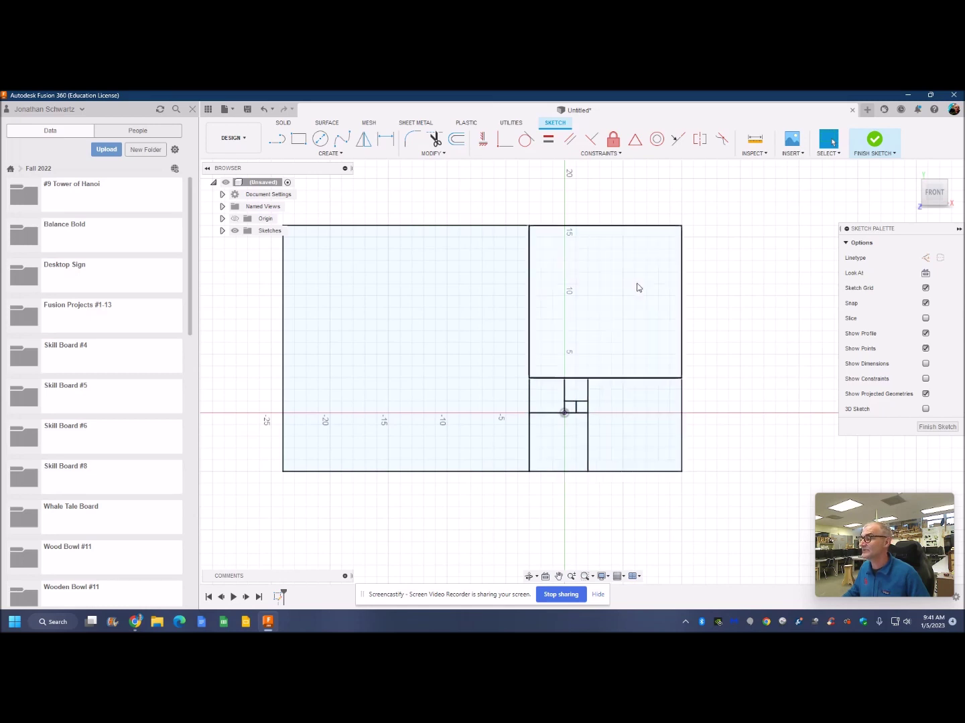
left_click(320, 140)
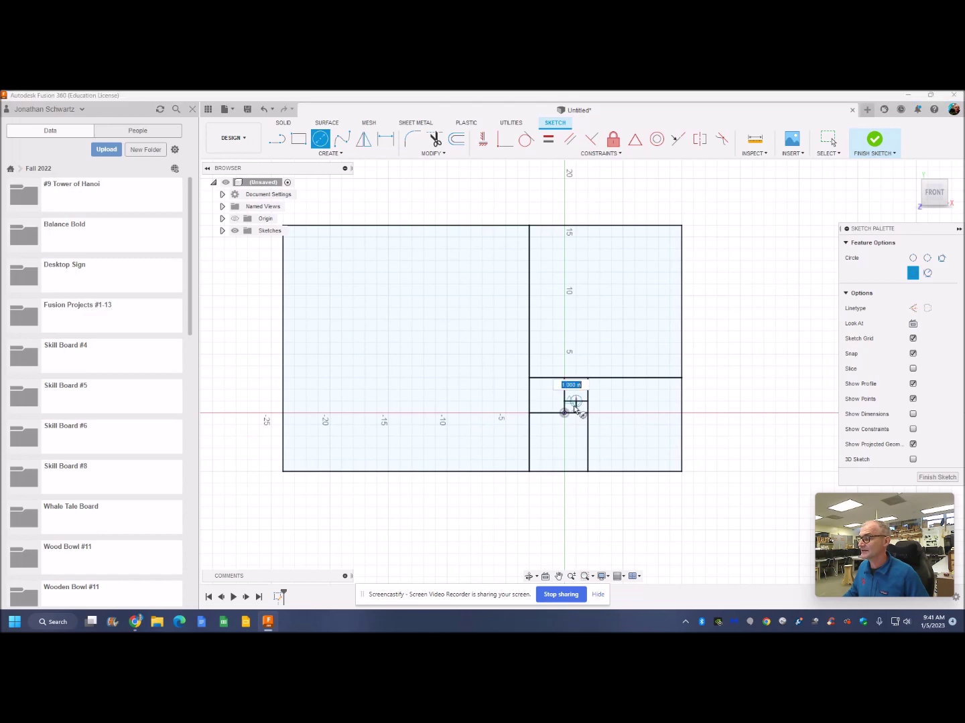
Draw a circle in the smallest square and trim away its upper half.
left_click(575, 401)
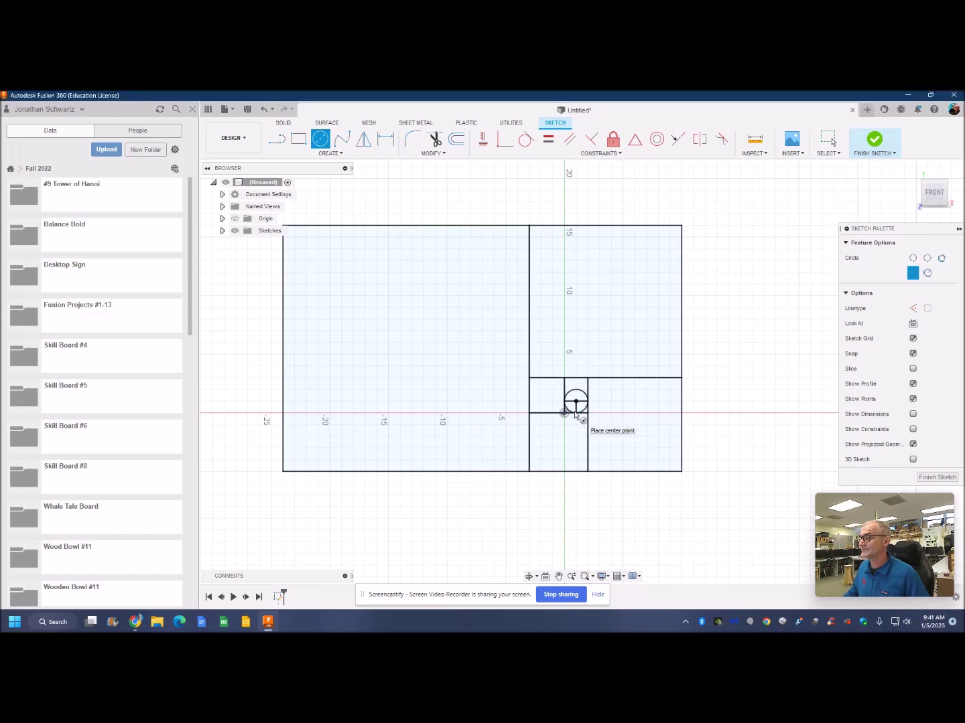
scroll(573, 415, "up", 3)
scroll(565, 420, "up", 2)
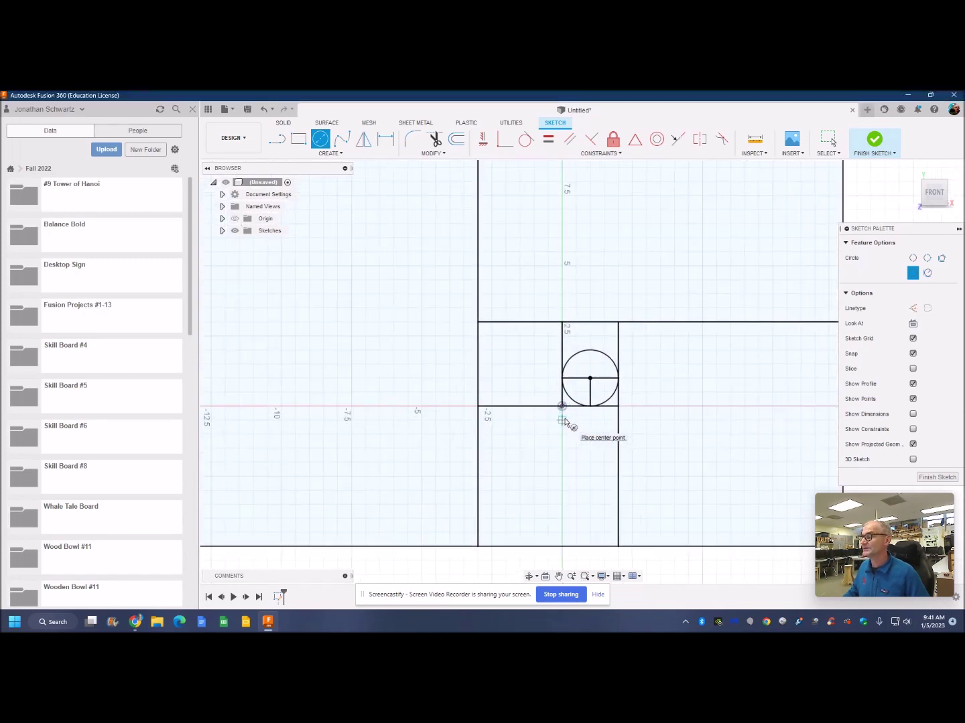
scroll(562, 399, "up", 2)
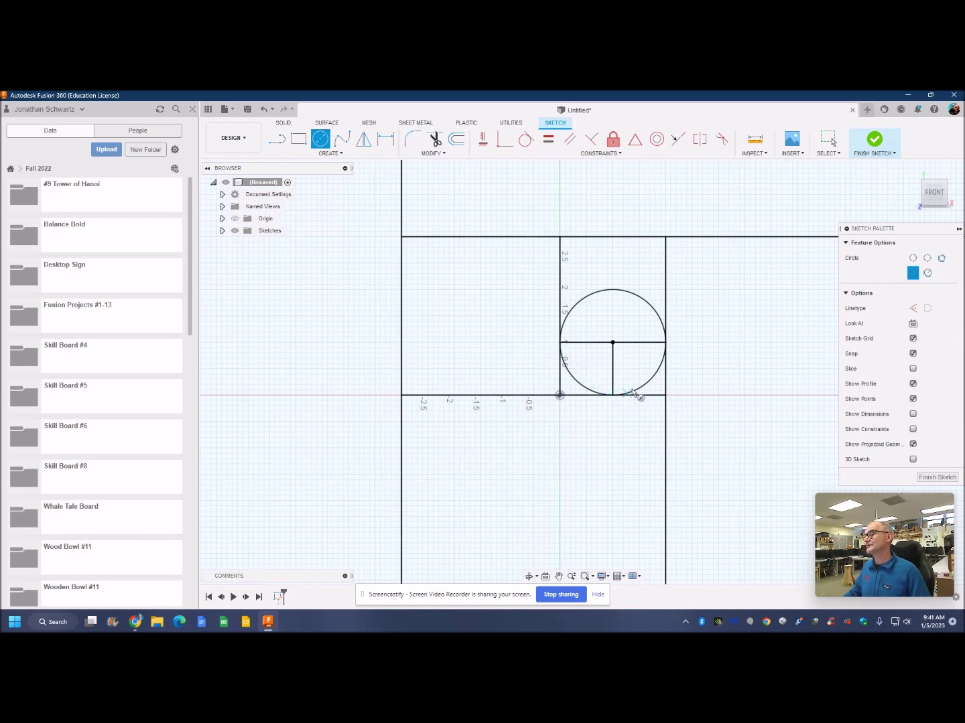
left_click(435, 142)
left_click(602, 293)
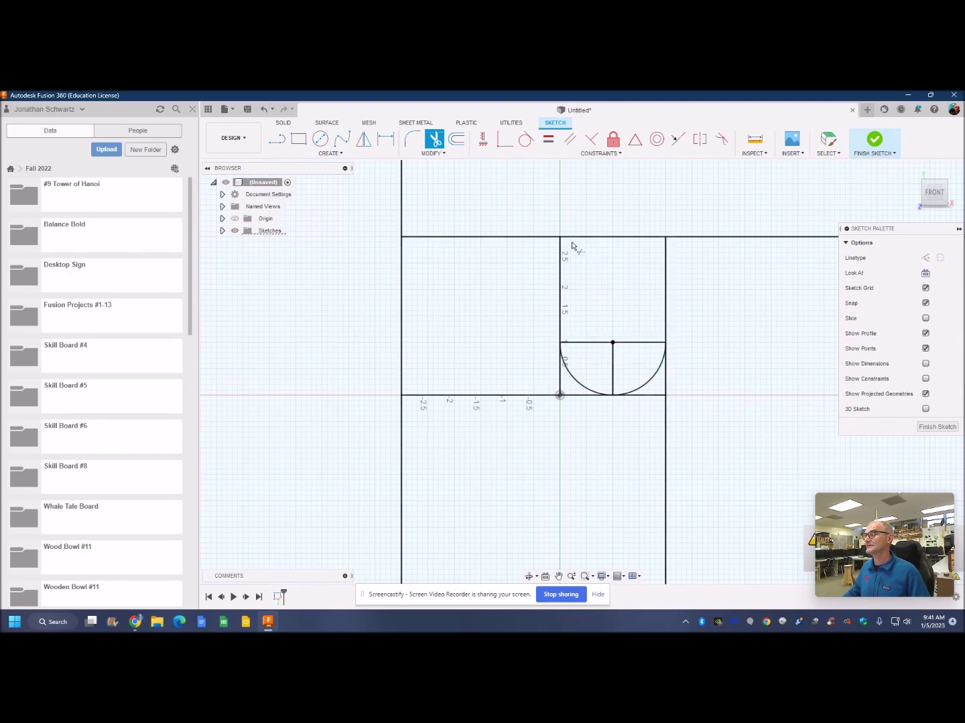
Draw a 4-inch circle at the half-circle's left end and trim it to one quarter arc.
left_click(321, 140)
left_click(560, 343)
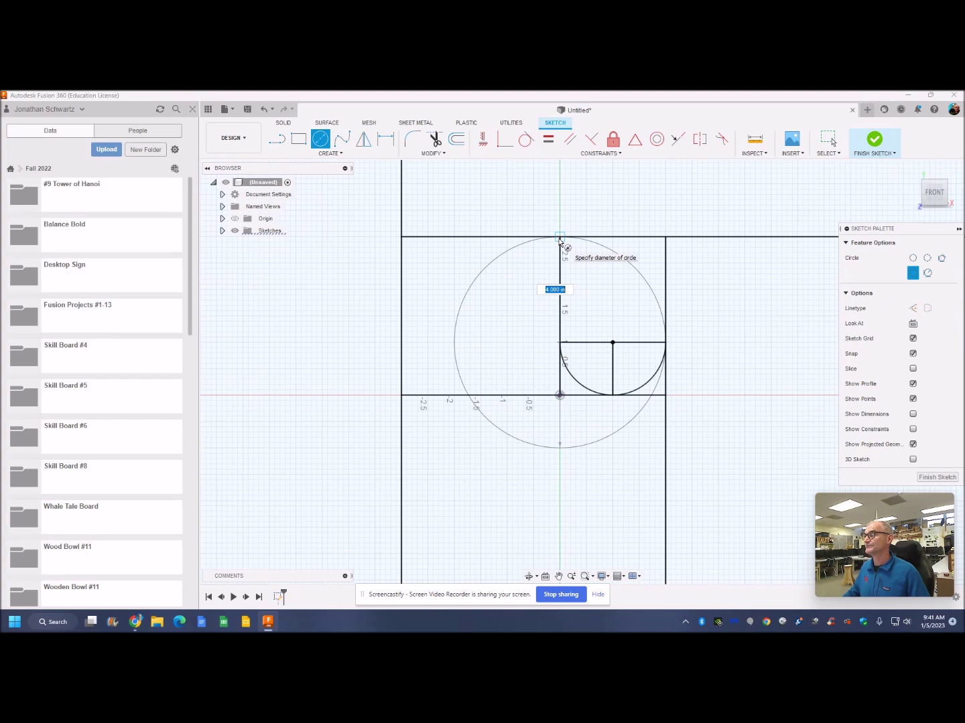
left_click(559, 240)
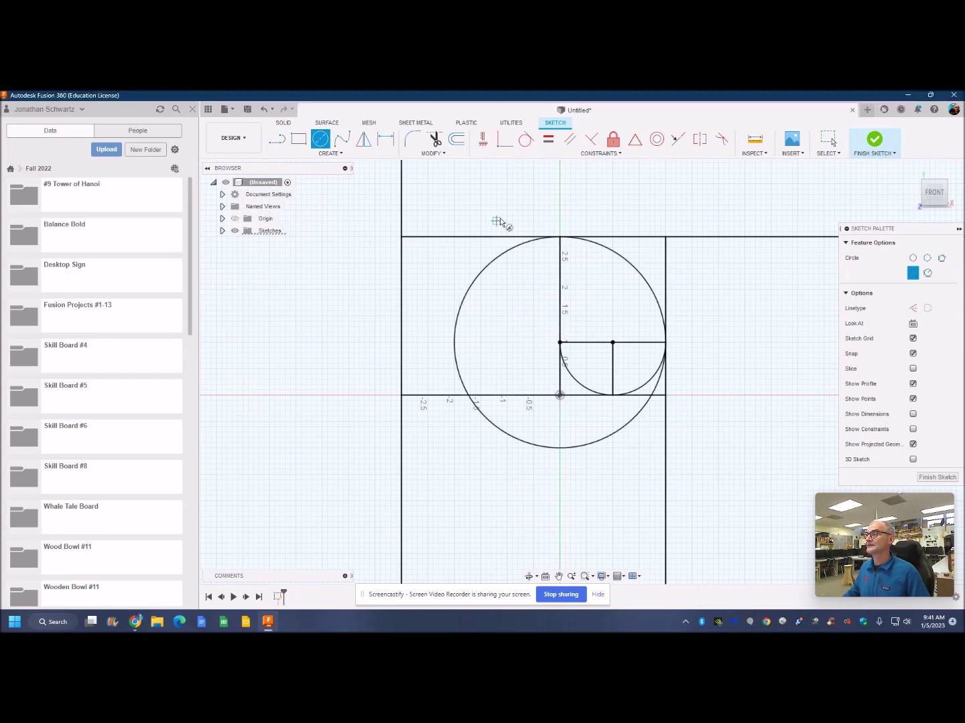
left_click(434, 139)
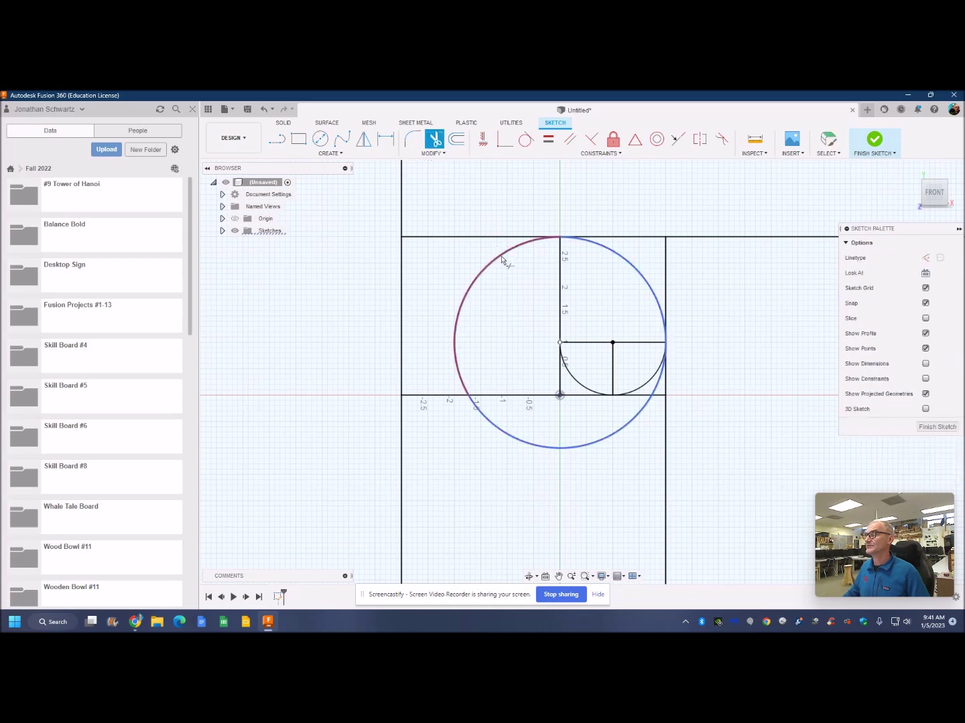
left_click(502, 262)
left_click(620, 431)
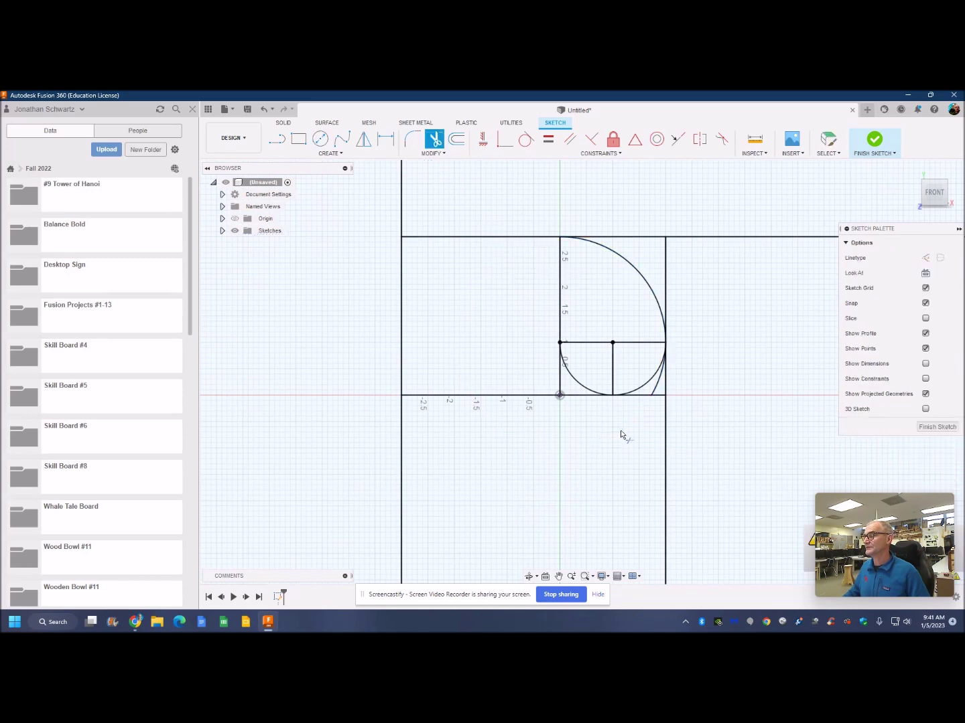
left_click(662, 383)
Draw a circle centred at the origin through the top corner, and another at the square's corner.
left_click(320, 139)
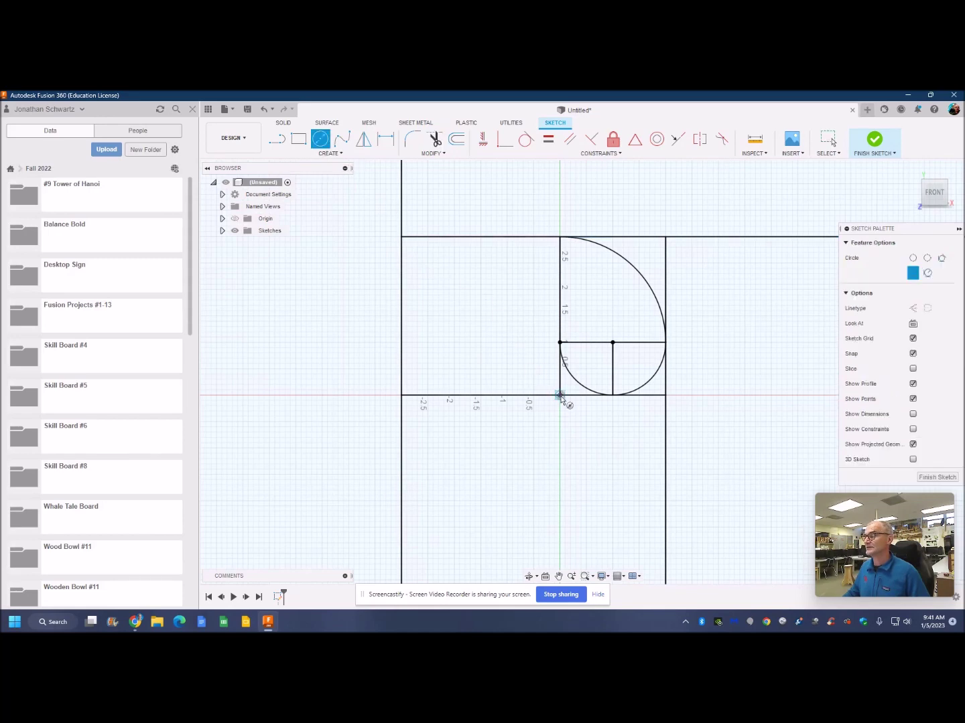
left_click(560, 395)
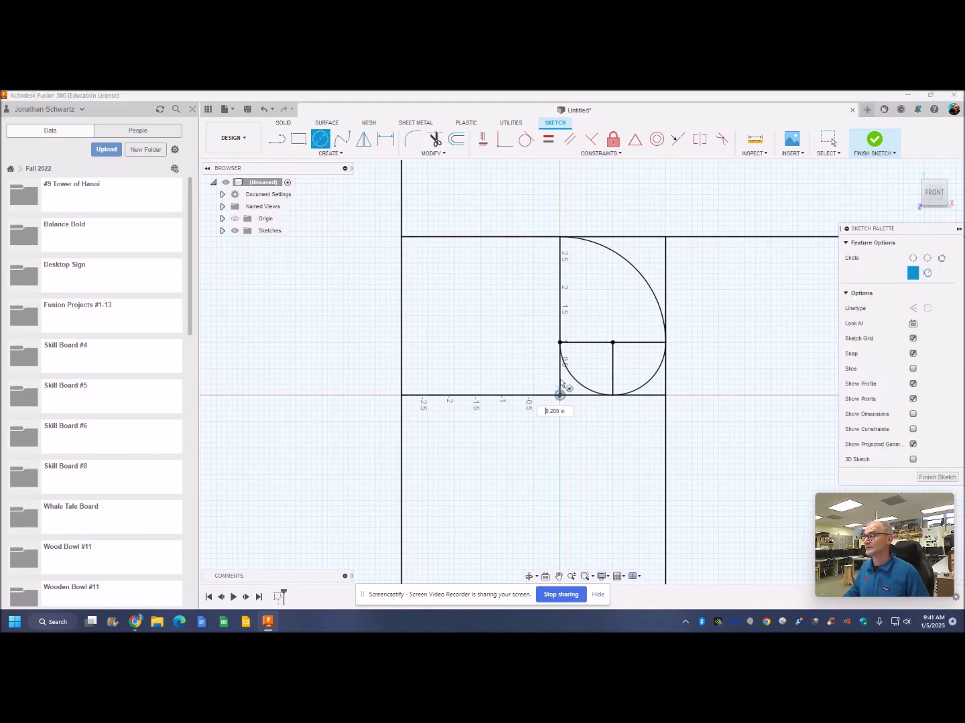
left_click(560, 240)
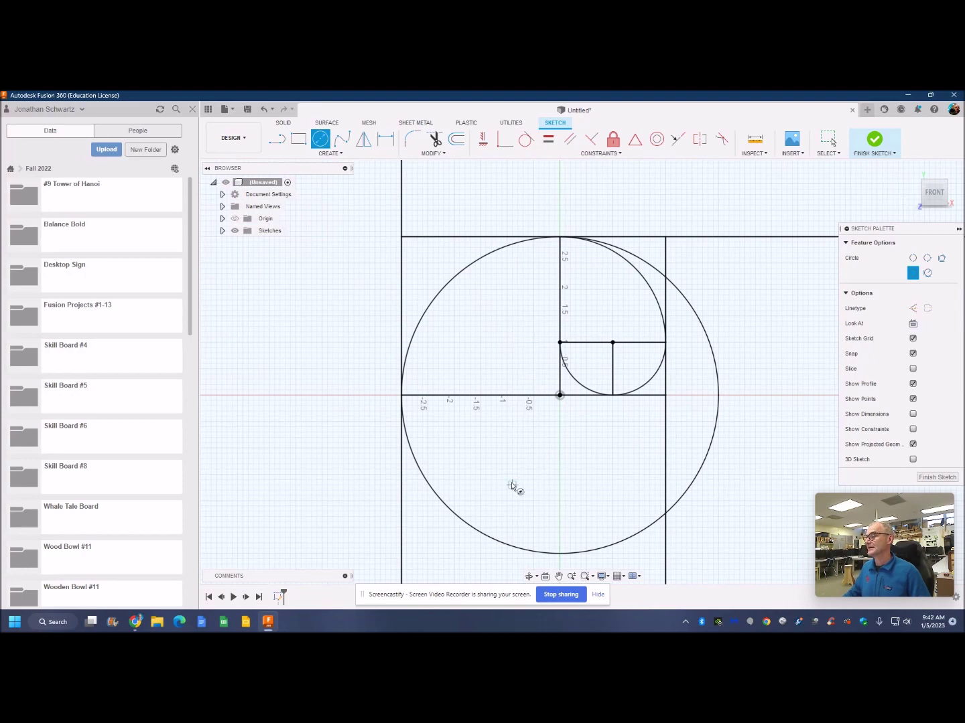
scroll(511, 486, "up", 1)
scroll(503, 488, "down", 1)
scroll(494, 491, "down", 1)
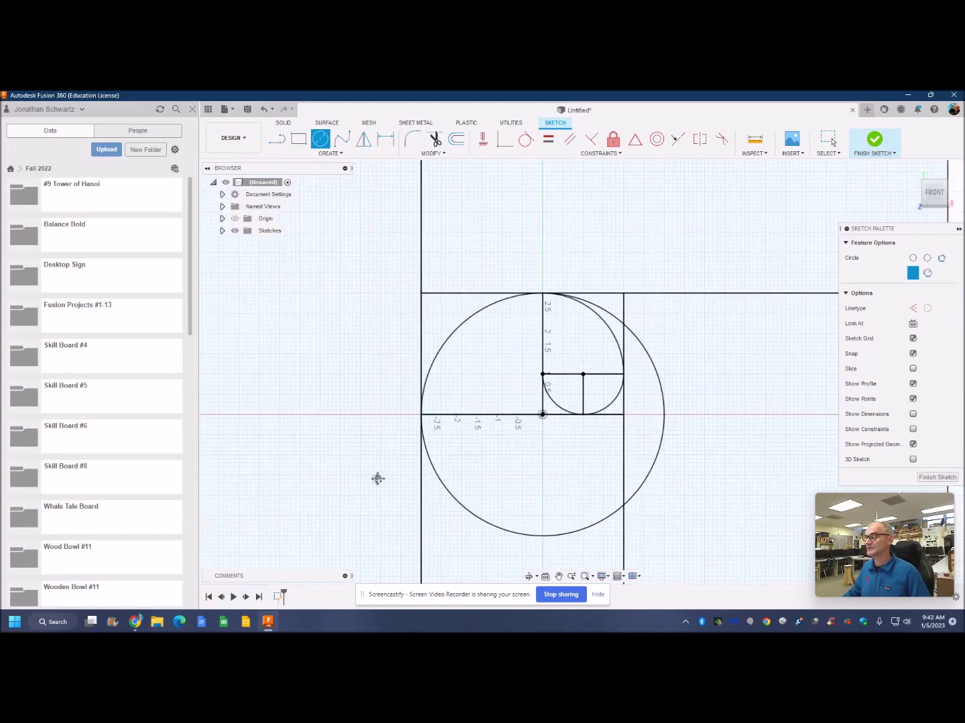
middle_click_drag(377, 478, 361, 372)
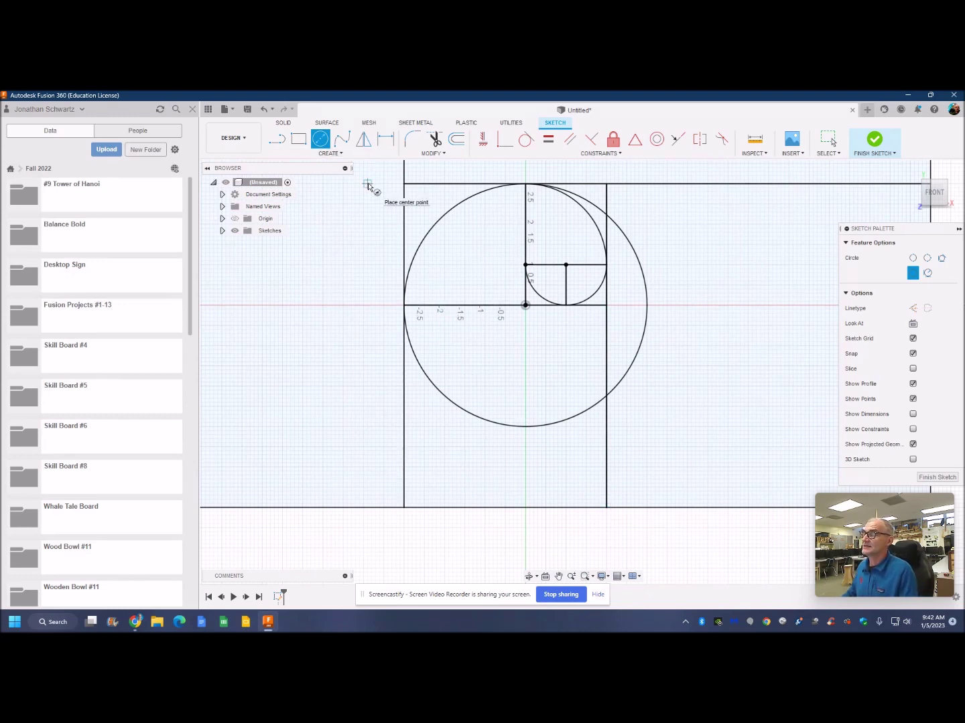
left_click(606, 305)
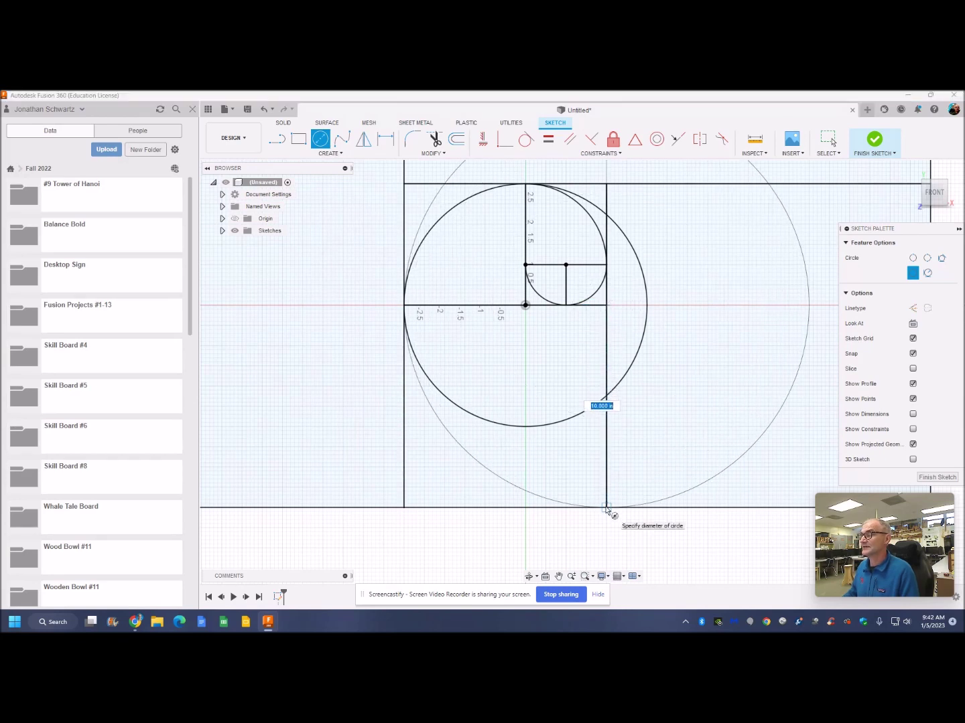
left_click(607, 511)
Trim the middle and large circles down to spiral arcs inside their squares.
left_click(434, 139)
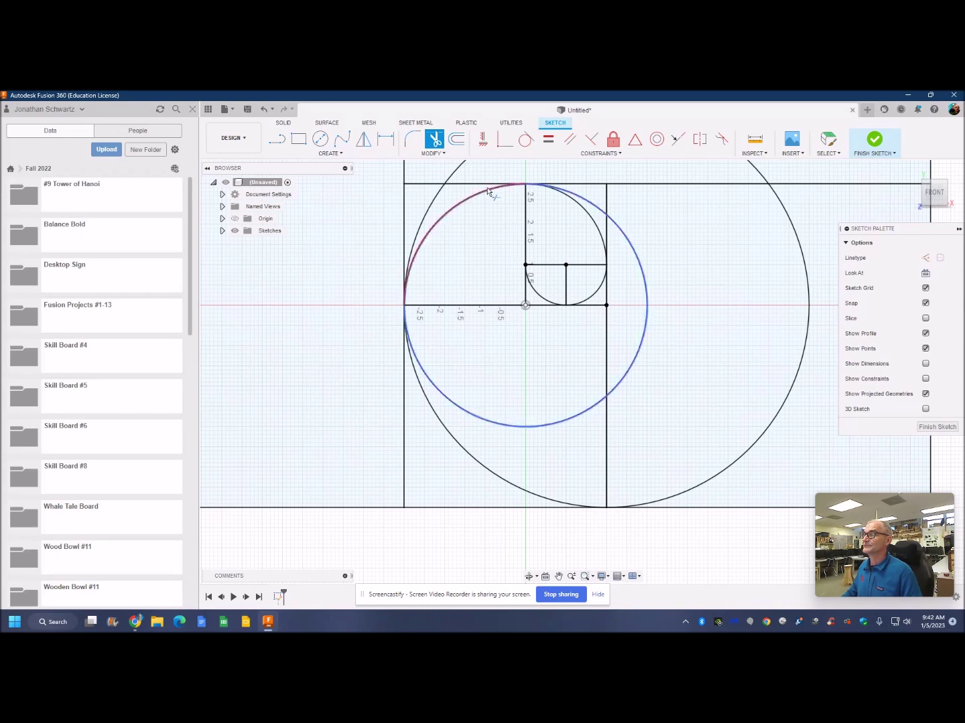
left_click(584, 199)
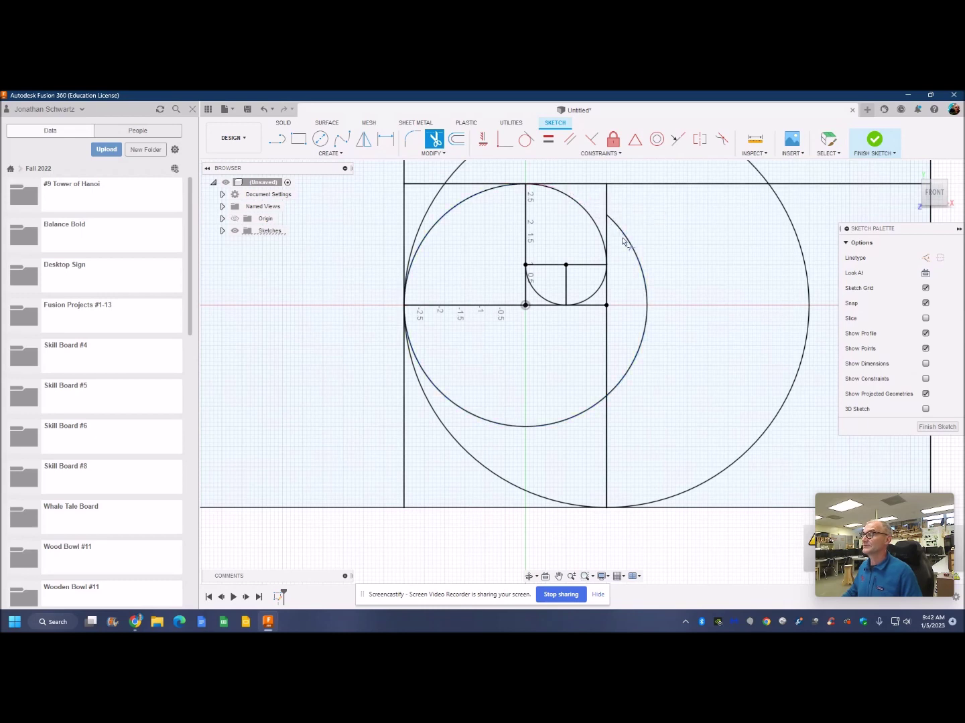
left_click(632, 248)
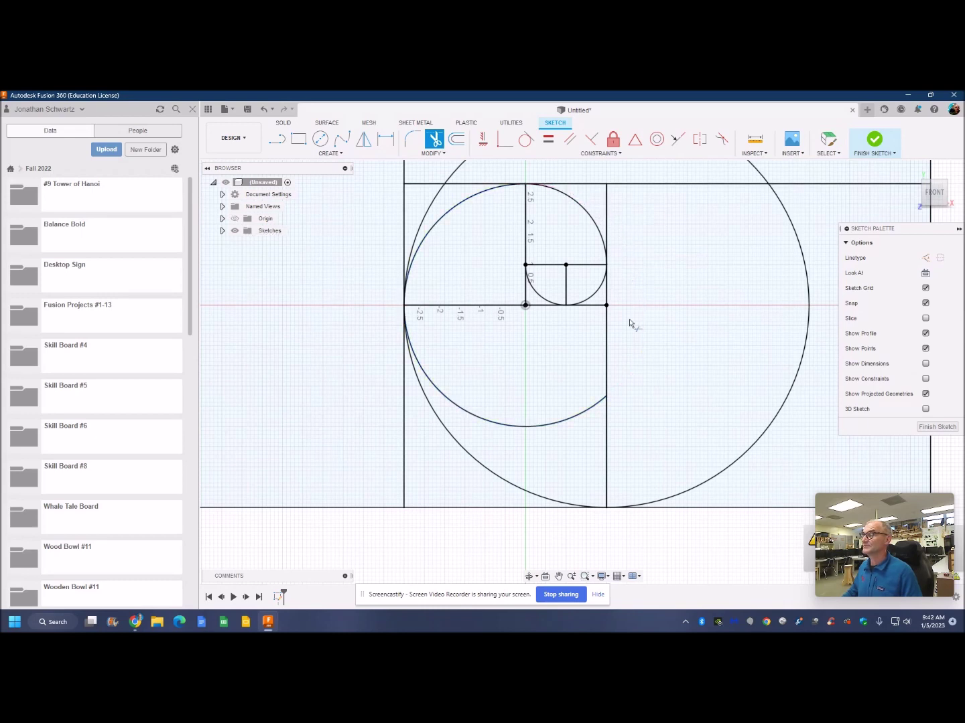
left_click(507, 429)
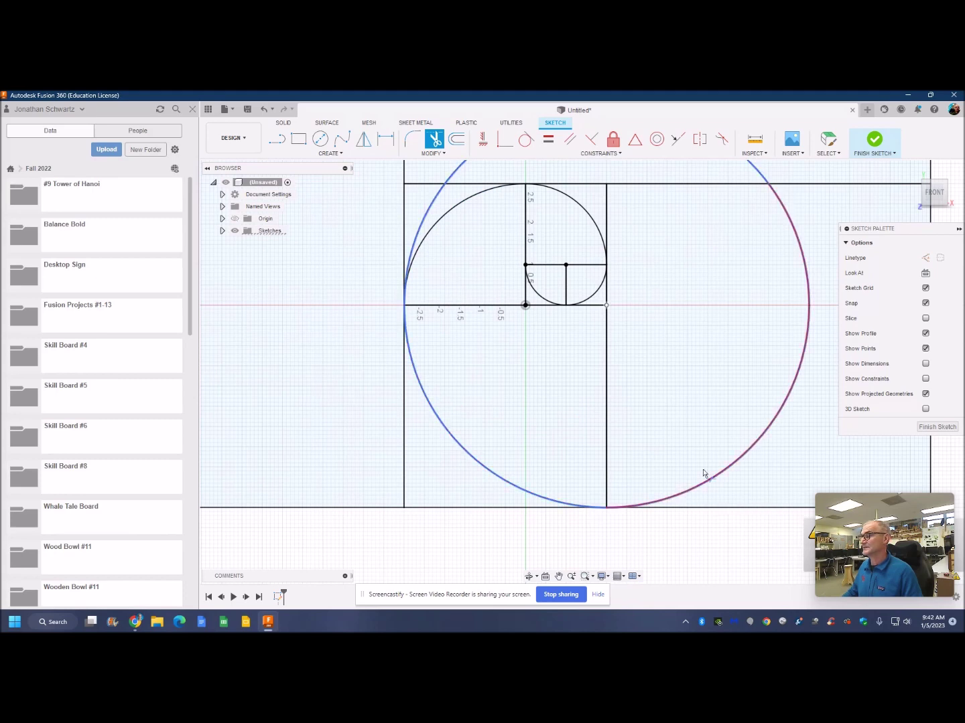
left_click(756, 176)
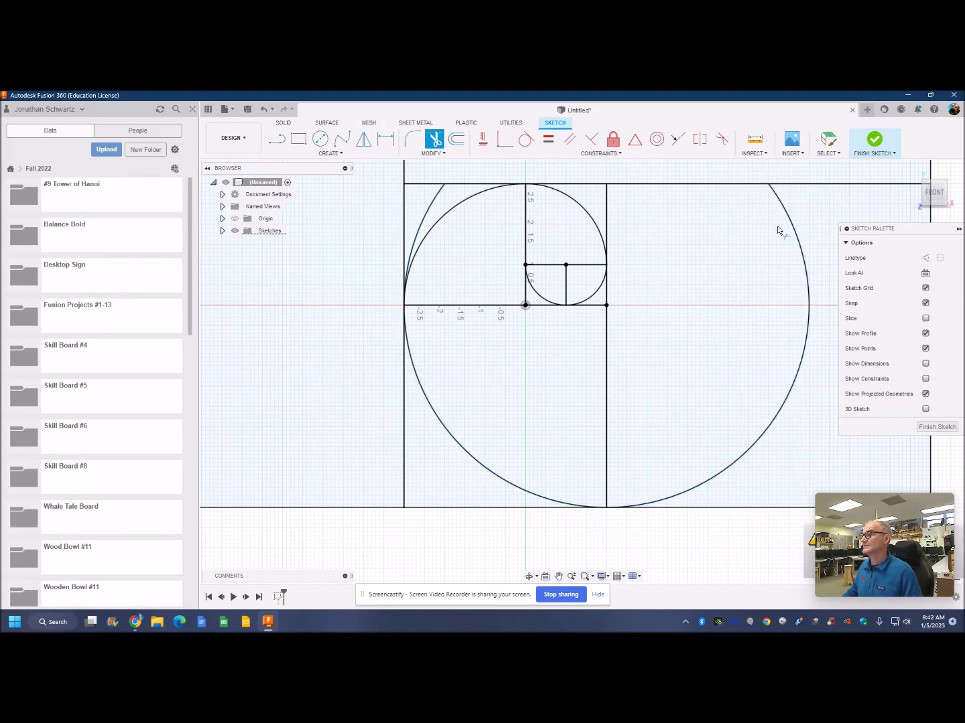
left_click(794, 231)
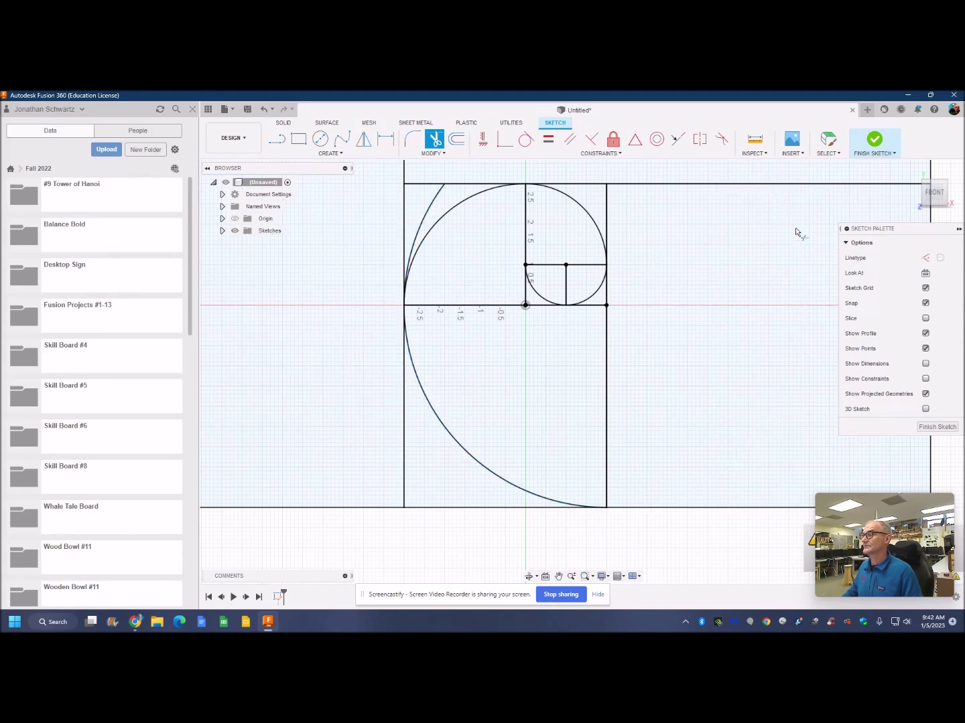
left_click(437, 197)
scroll(491, 411, "down", 2)
Draw a circle centred on the corner point, reaching the bottom corner.
key("c")
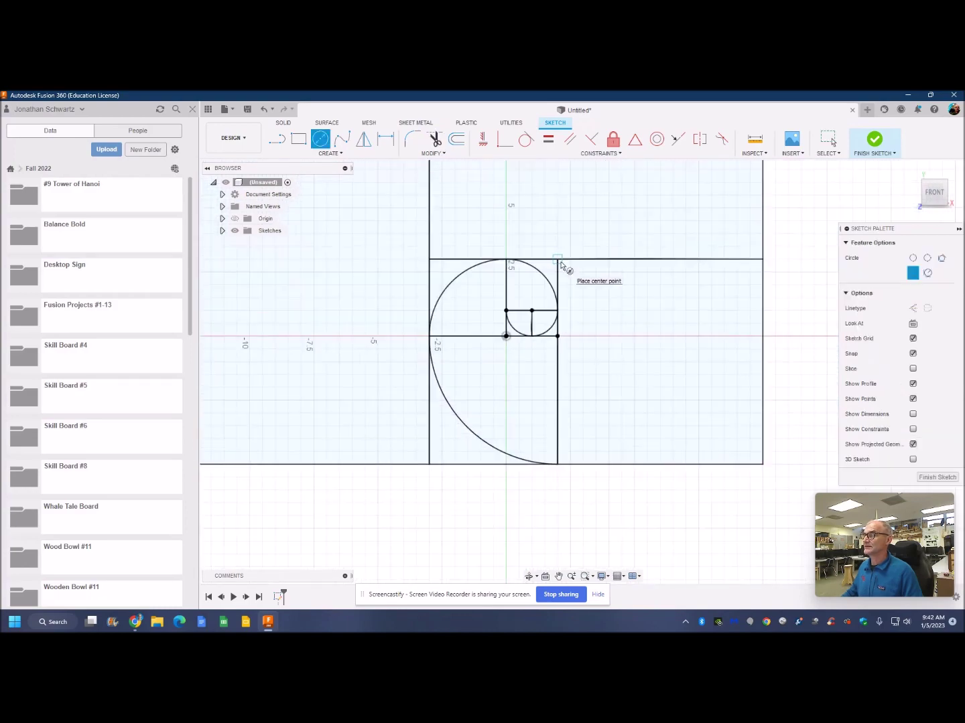
left_click(505, 337)
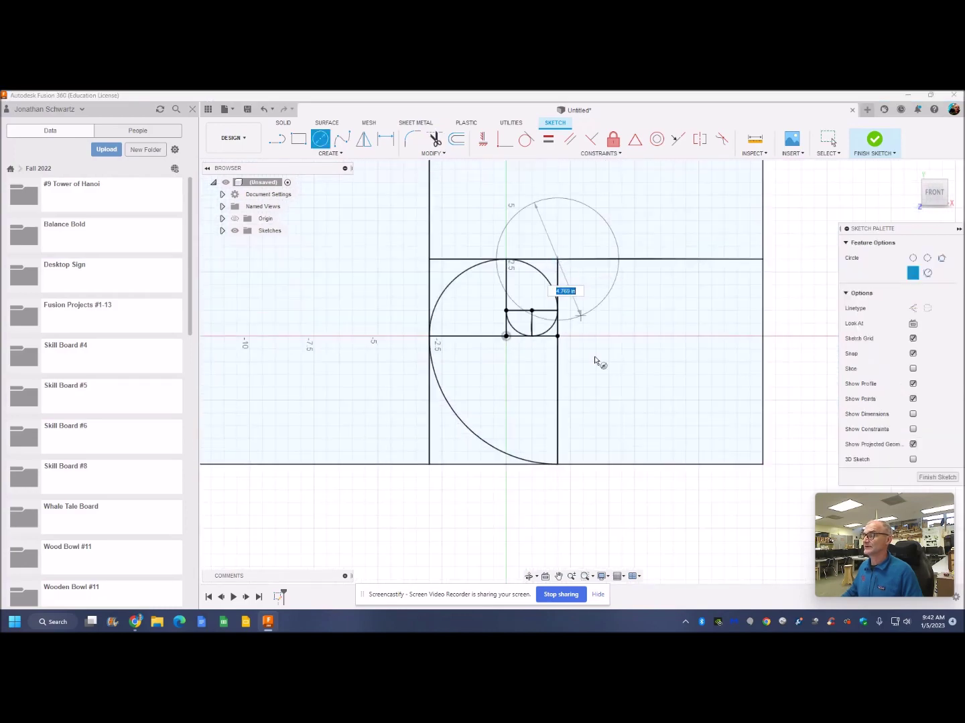
left_click(558, 464)
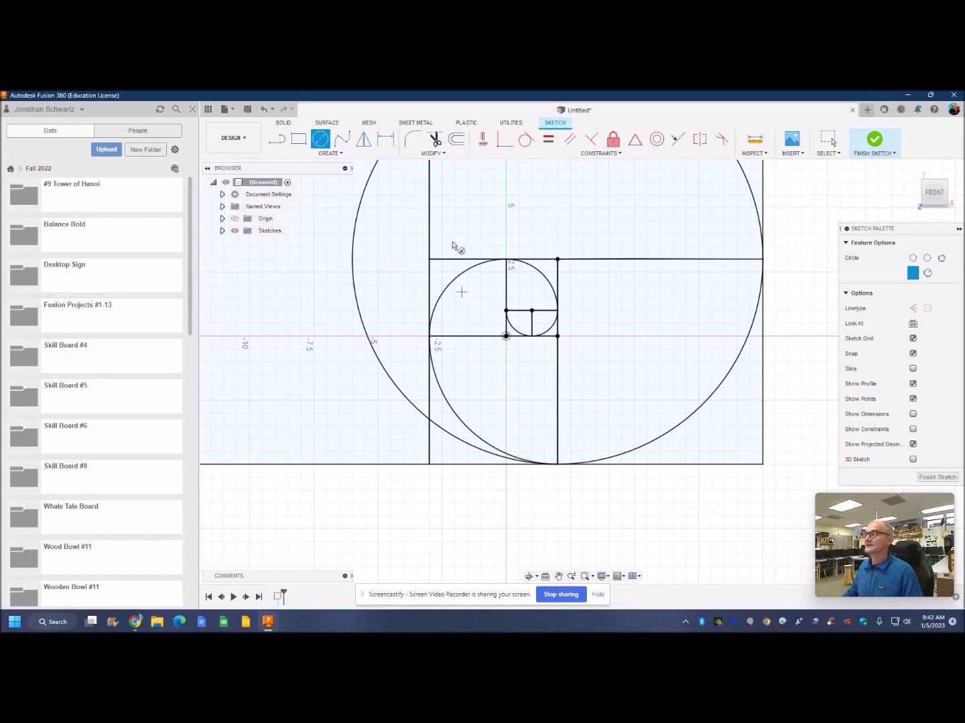
key("Escape")
Trim the big circle's lower-left, left and upper-right arcs, leaving the quarter arc.
left_click(434, 141)
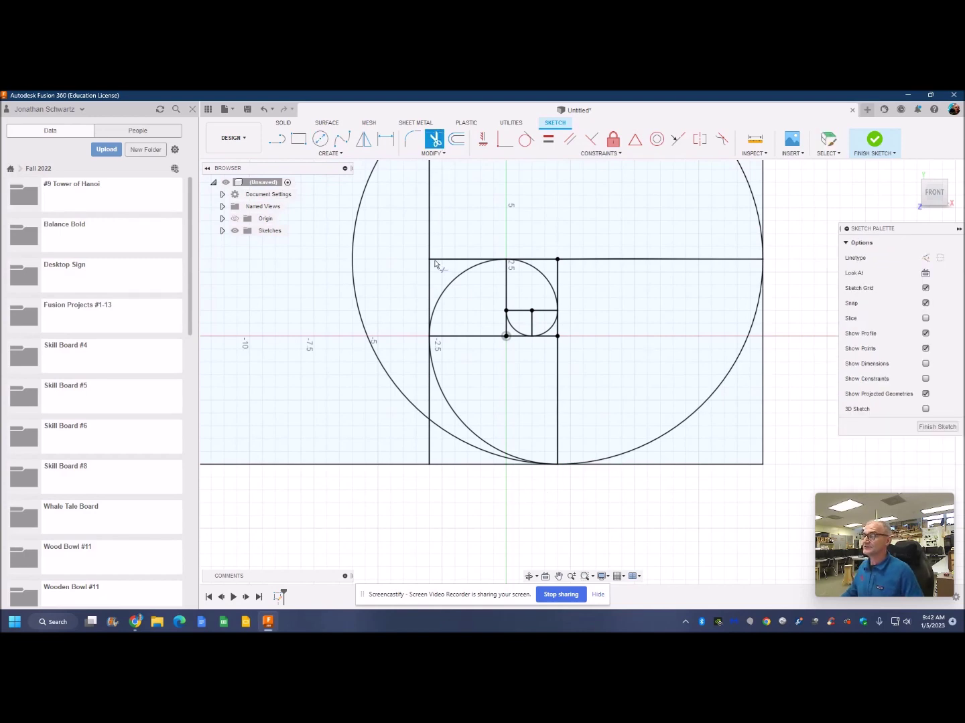
left_click(440, 427)
left_click(419, 414)
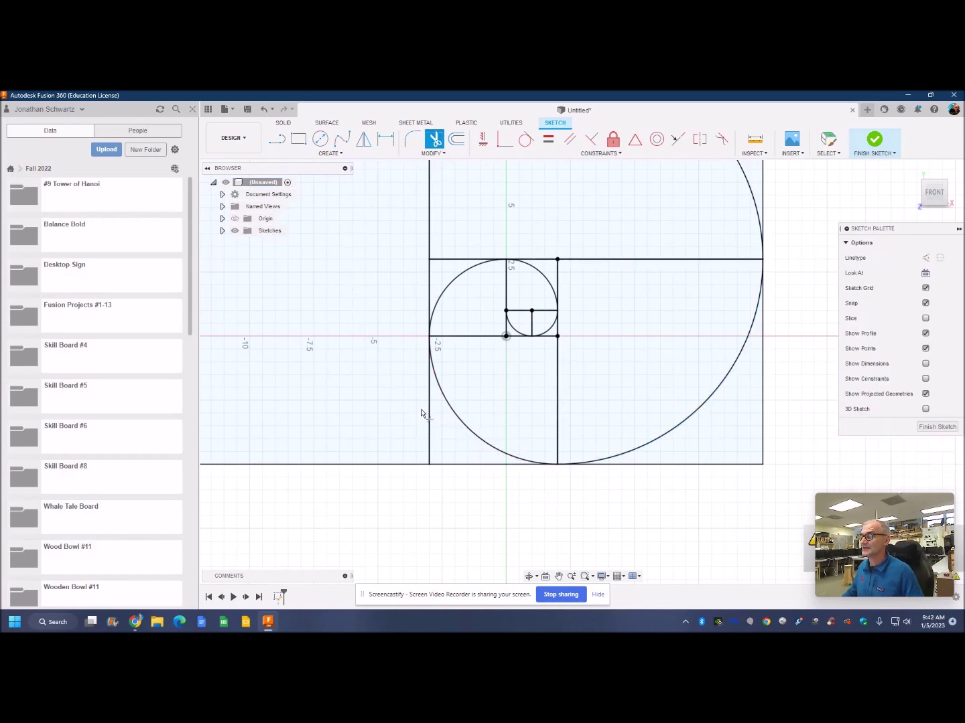
left_click(757, 207)
scroll(710, 252, "down", 2)
scroll(700, 291, "down", 2)
scroll(685, 311, "down", 1)
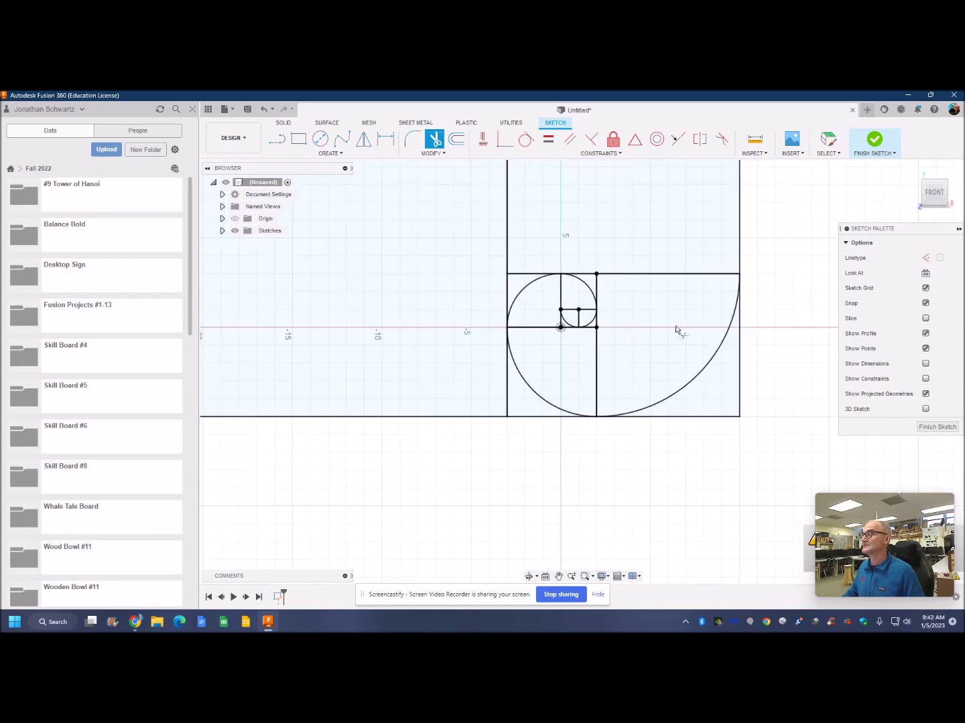
scroll(674, 330, "down", 1)
middle_click_drag(513, 428, 516, 502)
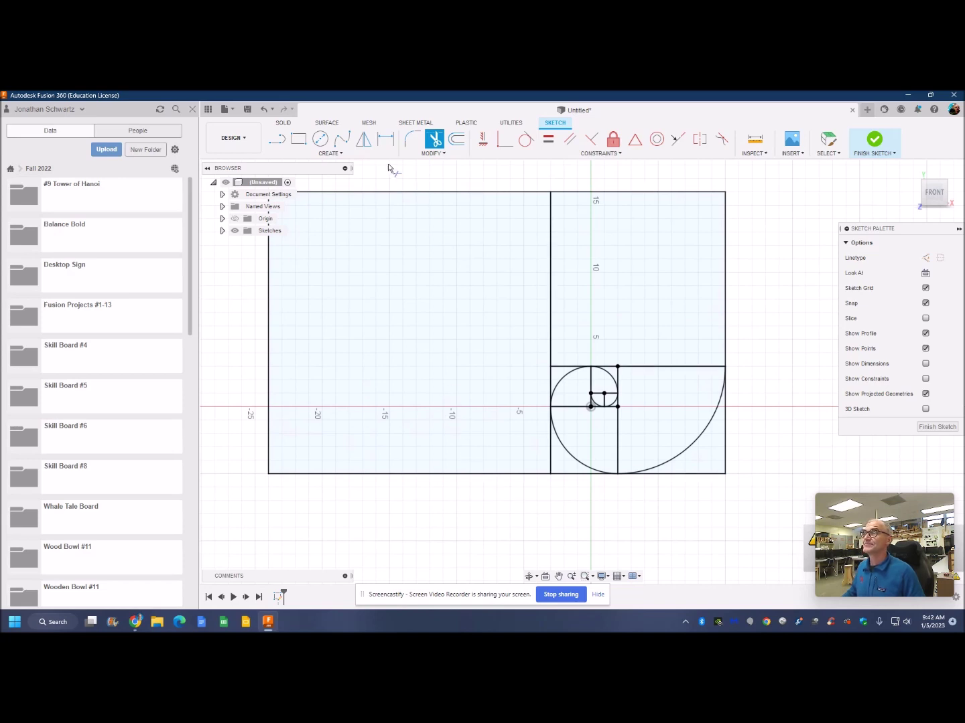
left_click(320, 139)
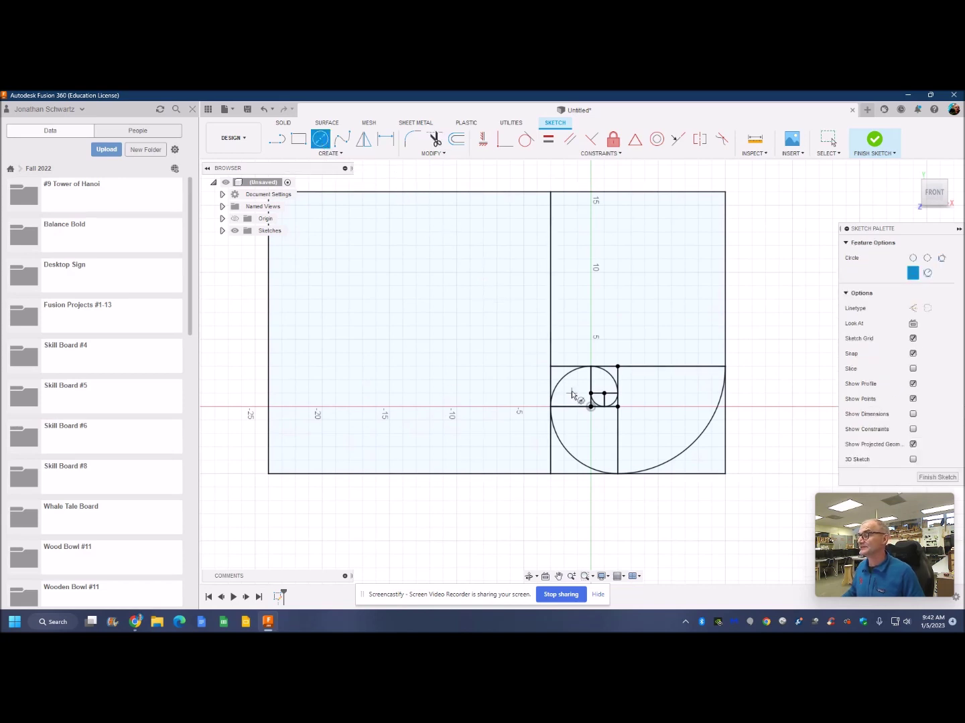
Draw two circles on the square corners for the 13- and 21-inch turns.
left_click(550, 367)
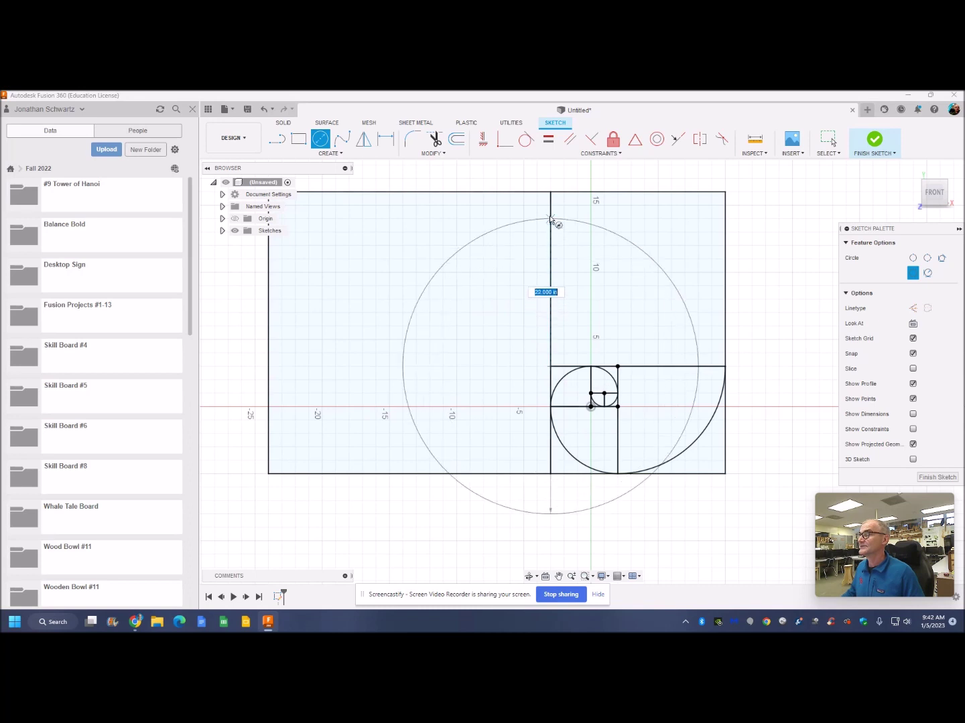
left_click(551, 198)
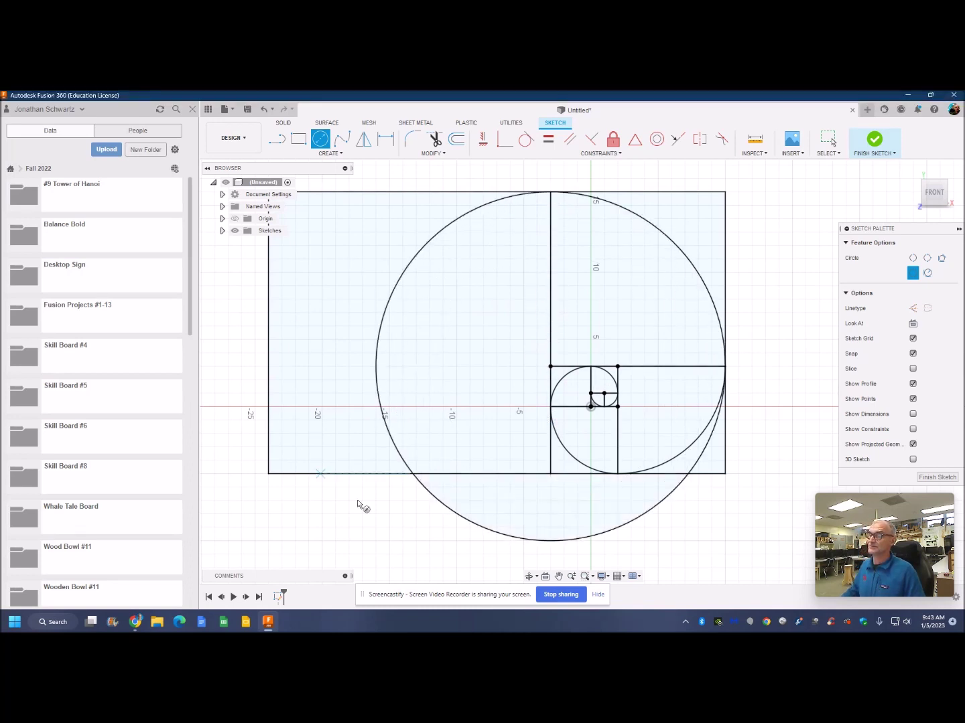
left_click(551, 473)
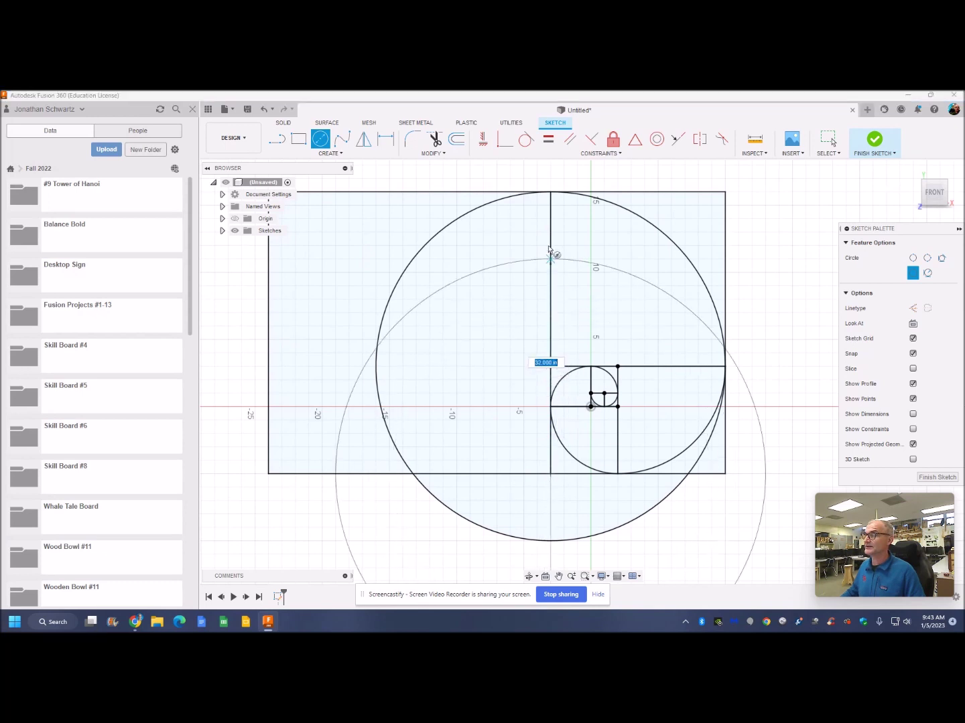
left_click(552, 195)
right_click(517, 248)
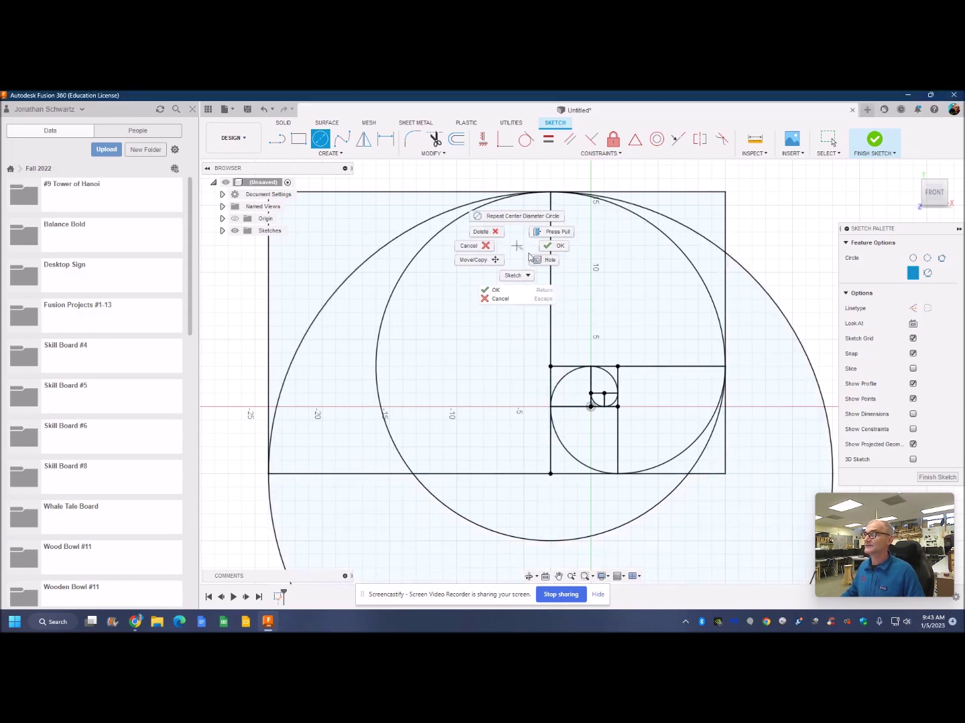
left_click(554, 250)
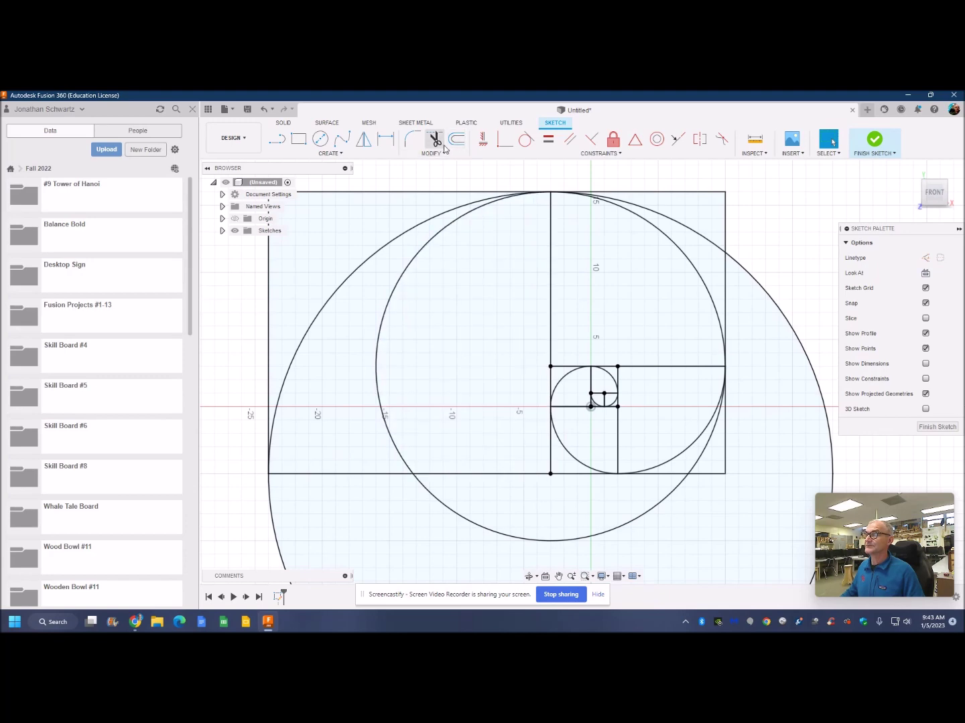
Trim the excess arcs of both large circles to complete the spiral.
key("c")
scroll(627, 372, "down", 2)
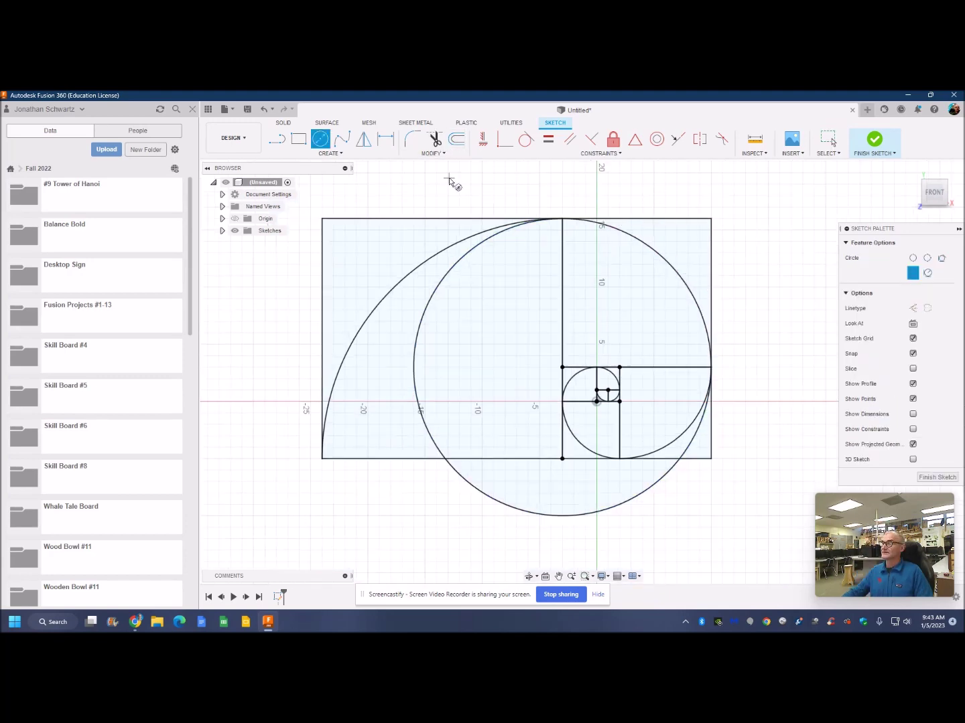
right_click(449, 177)
left_click(483, 181)
left_click(434, 139)
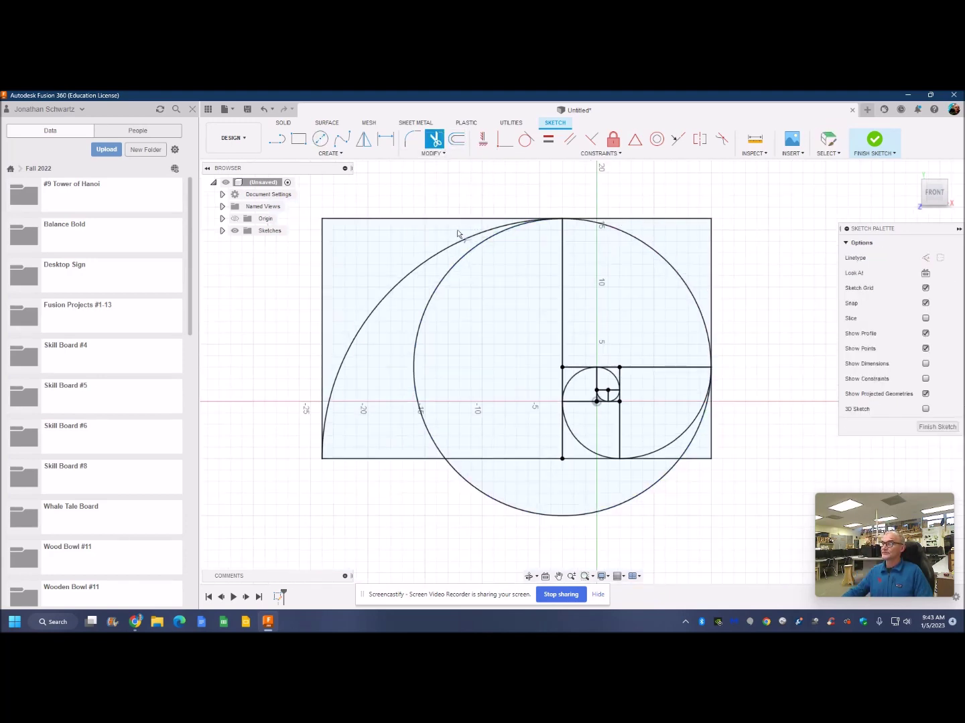
left_click(459, 271)
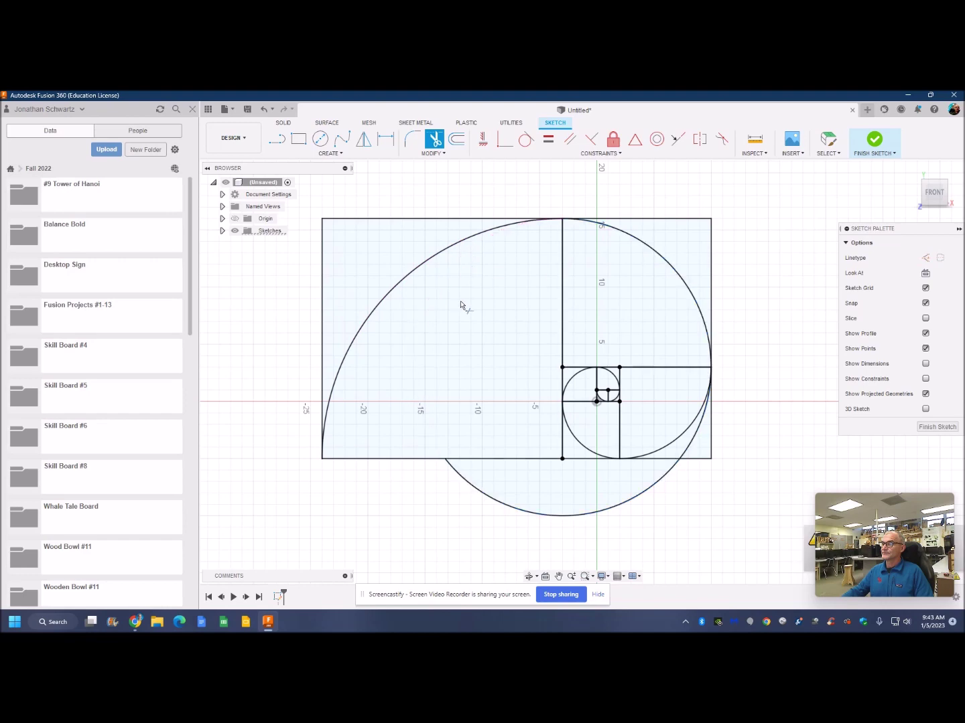
left_click(496, 505)
left_click(695, 445)
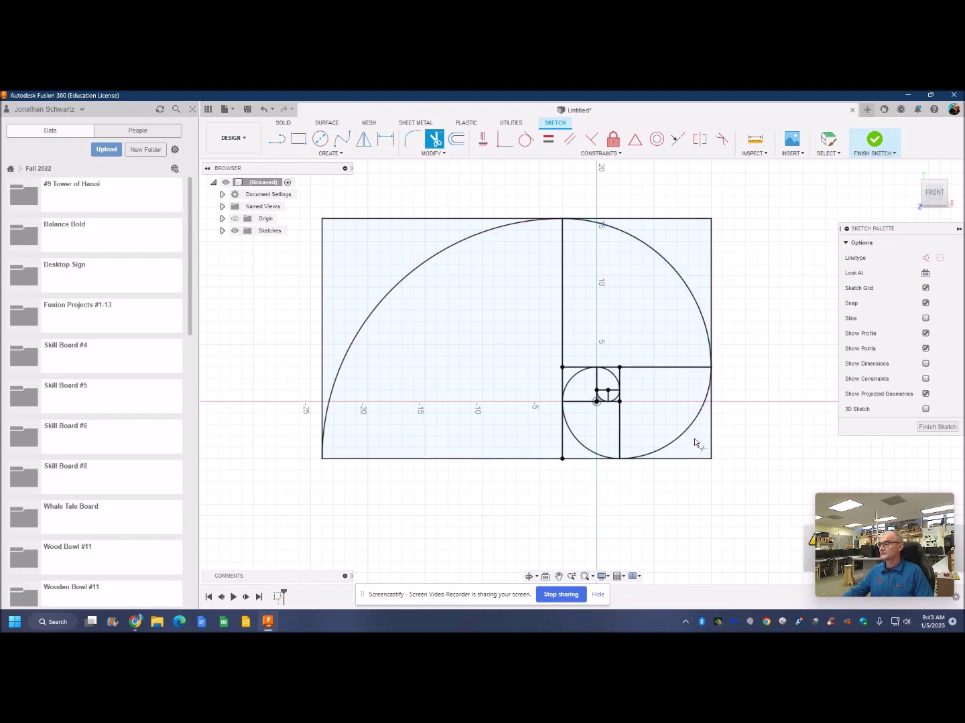
scroll(764, 411, "up", 1)
scroll(764, 411, "down", 1)
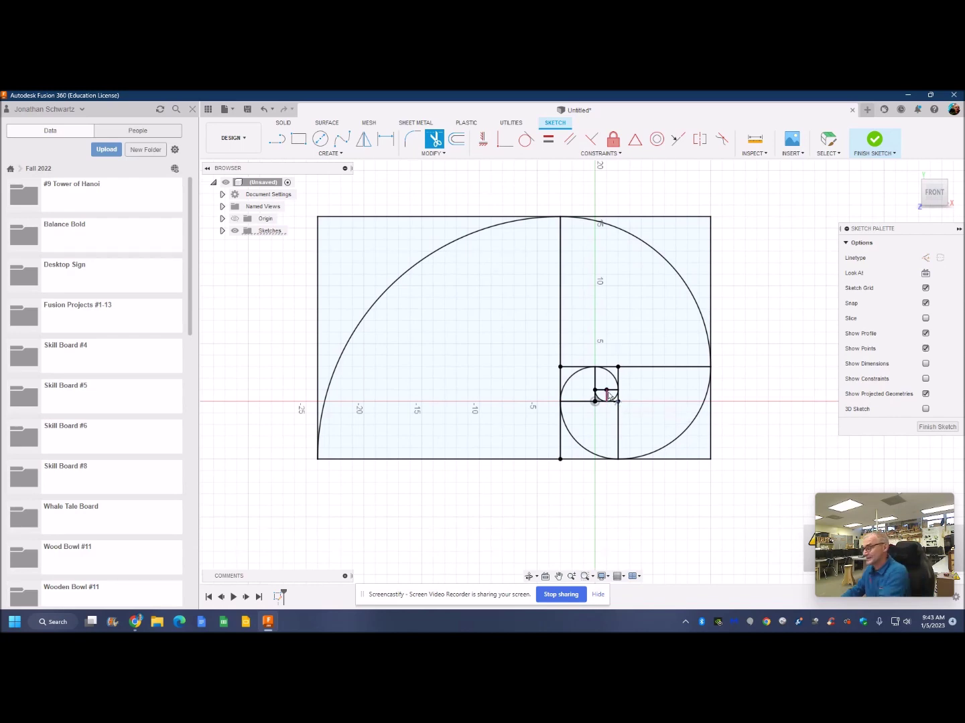
key("Escape")
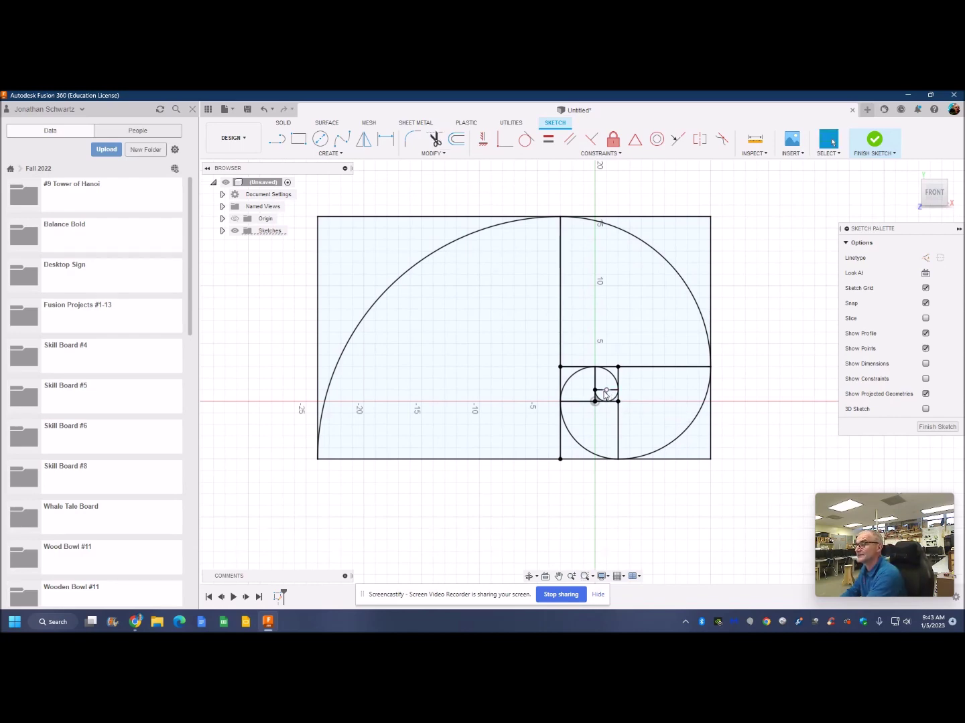